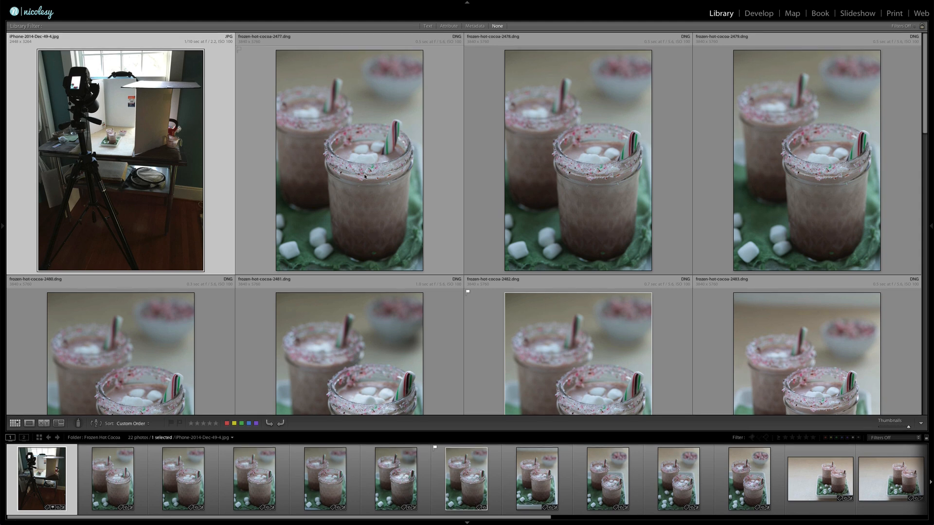
# - Examine the behind-the-scenes setup photo enlarged, covering the camera, foam boards, table and window, and return to the thumbnail grid
pyautogui.press('e')
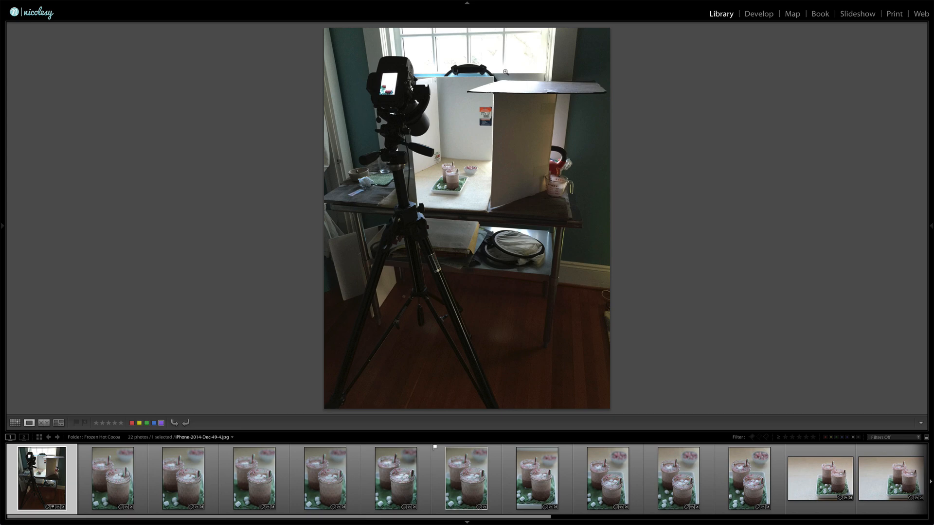
pyautogui.click(455, 174)
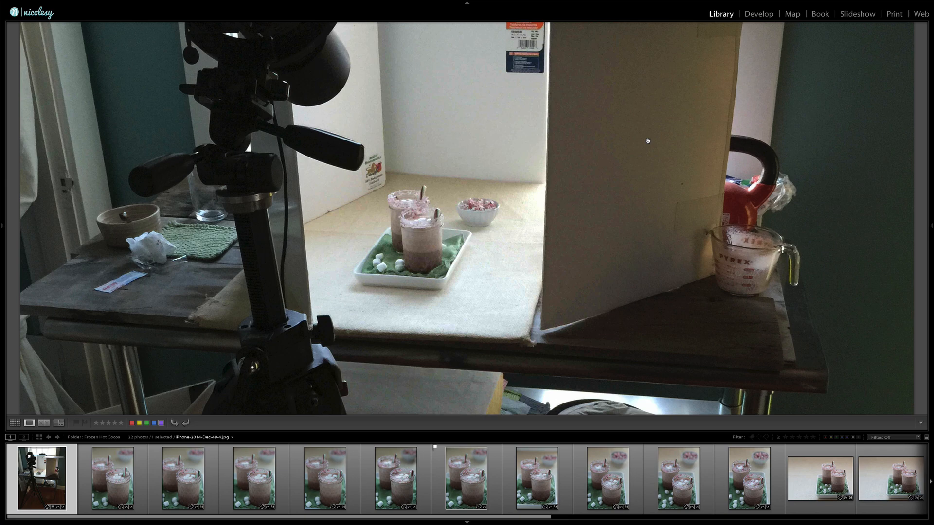
pyautogui.moveTo(727, 81); pyautogui.dragTo(709, 195)
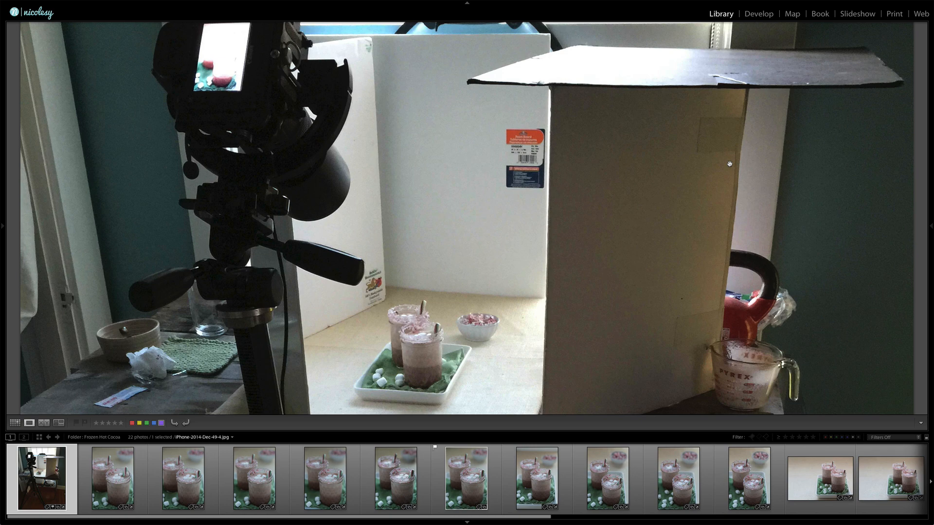
pyautogui.moveTo(548, 135); pyautogui.dragTo(459, 166)
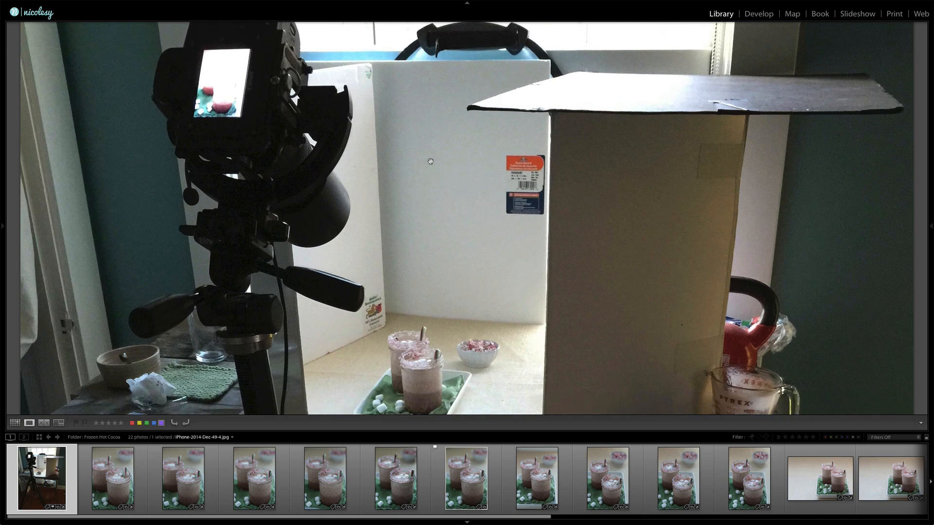
pyautogui.moveTo(491, 335); pyautogui.dragTo(479, 190)
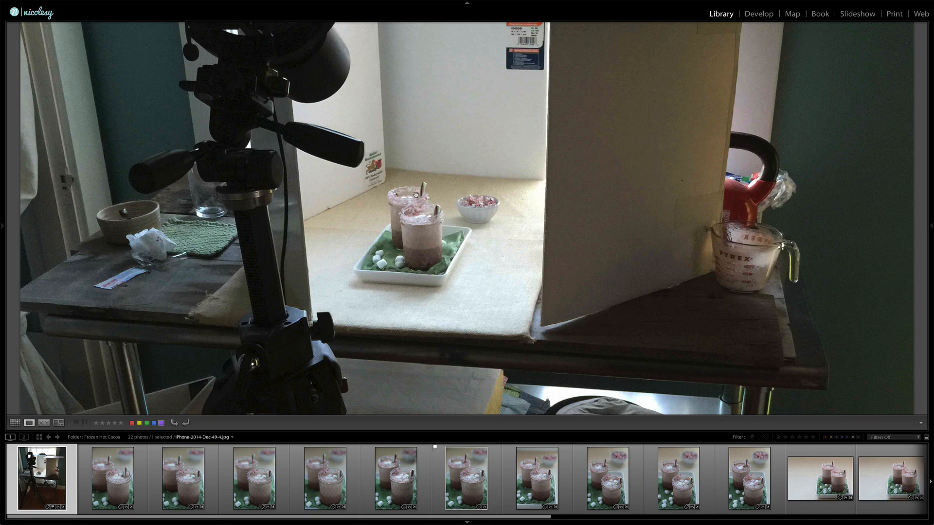
pyautogui.moveTo(458, 84); pyautogui.dragTo(499, 217)
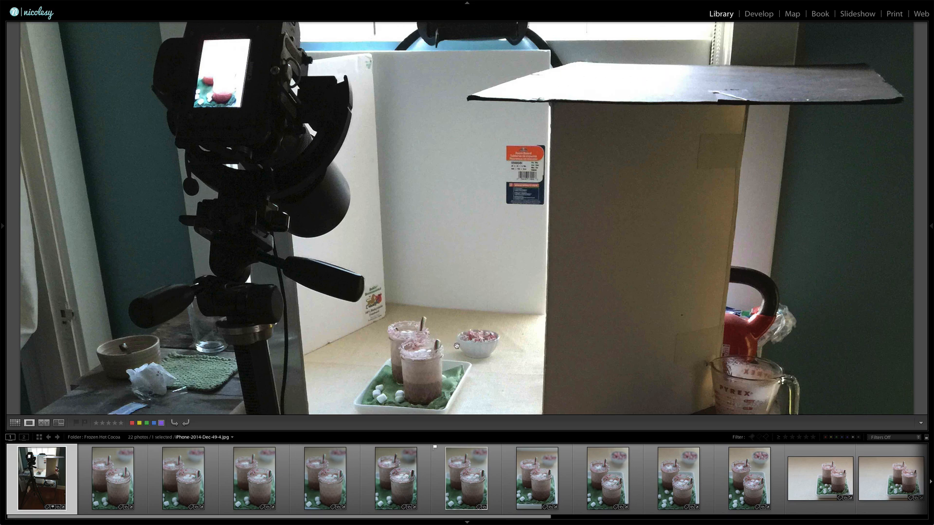
pyautogui.moveTo(460, 35); pyautogui.dragTo(474, 61)
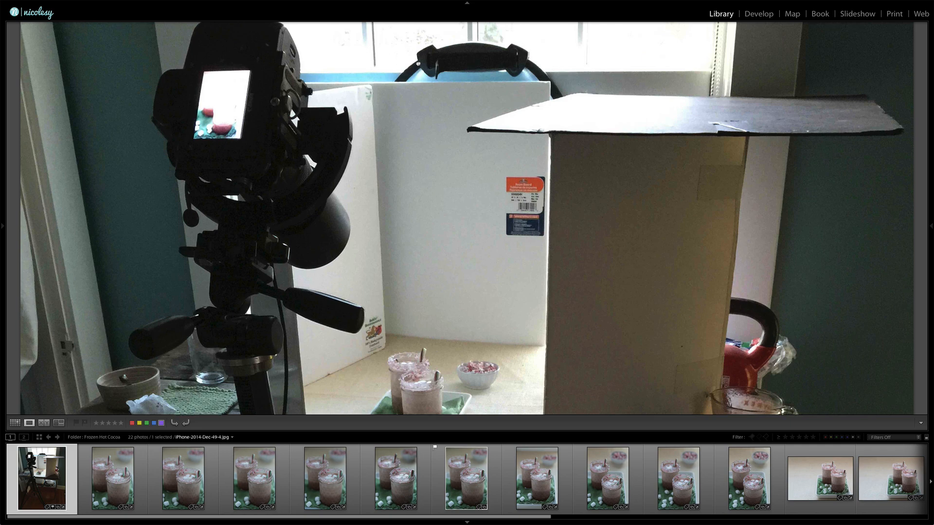
pyautogui.moveTo(418, 56); pyautogui.dragTo(418, 81)
pyautogui.moveTo(427, 195); pyautogui.dragTo(398, 116)
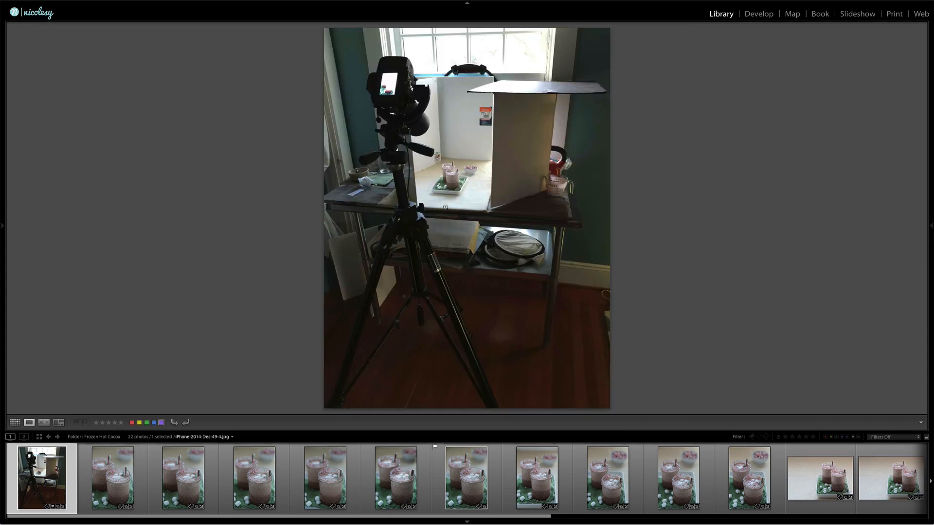
pyautogui.press('g')
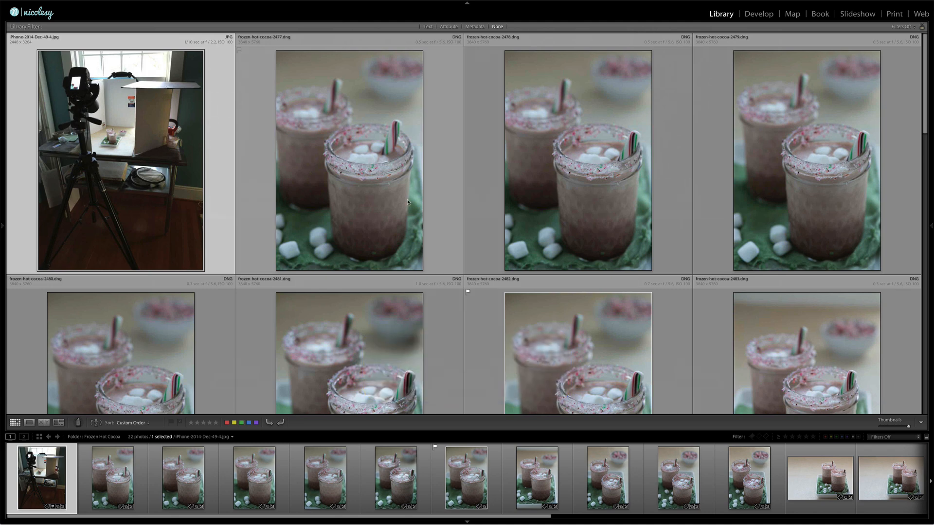
# - Look through the thumbnails of the Frozen Hot Cocoa folder, from the jar close-ups to the blender shots
pyautogui.scroll(-3, 407, 202)
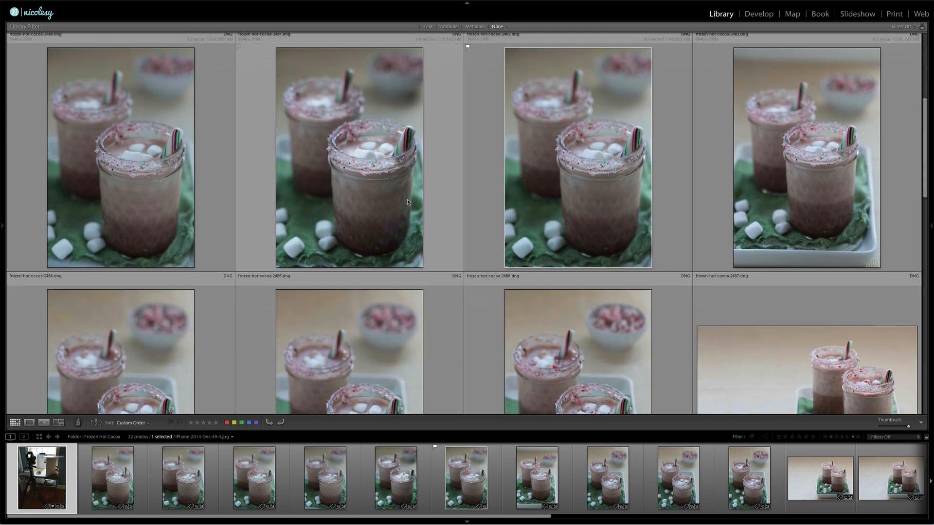
pyautogui.scroll(-3, 408, 202)
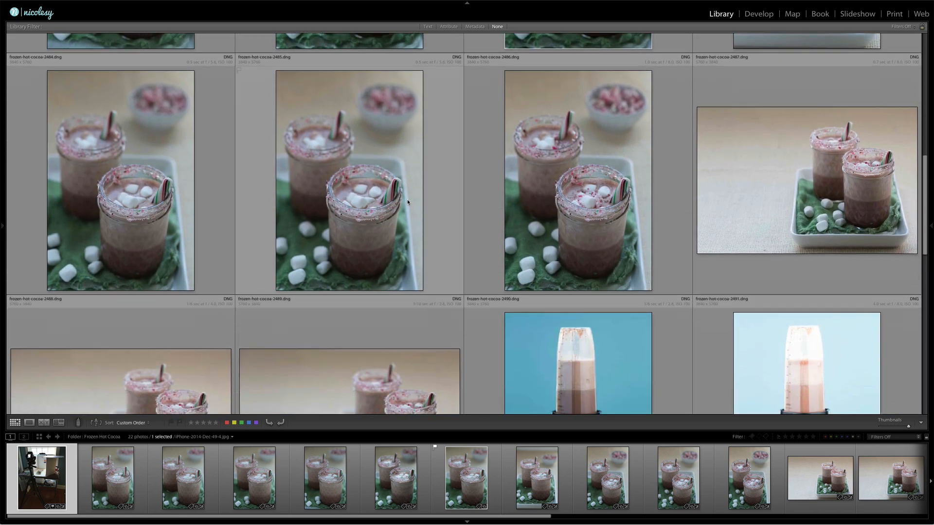
pyautogui.scroll(3, 408, 202)
pyautogui.scroll(1, 408, 202)
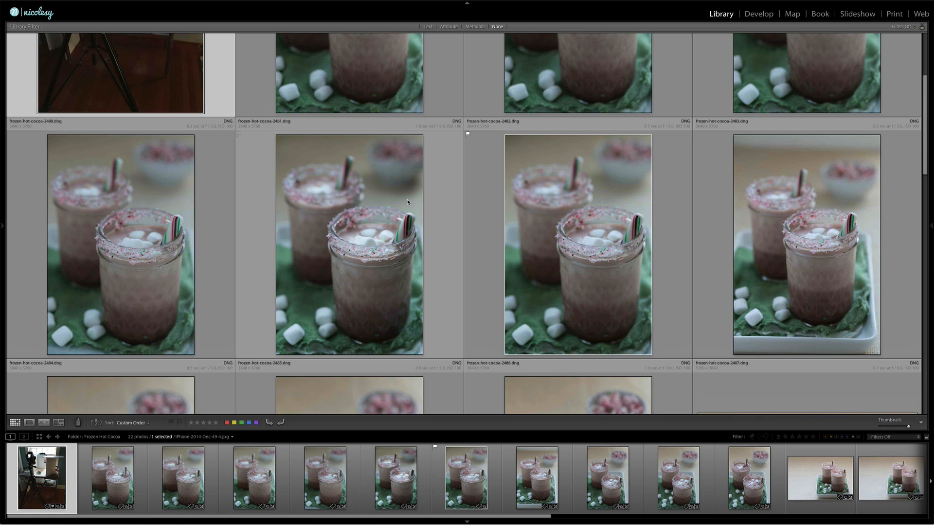
pyautogui.scroll(1, 407, 200)
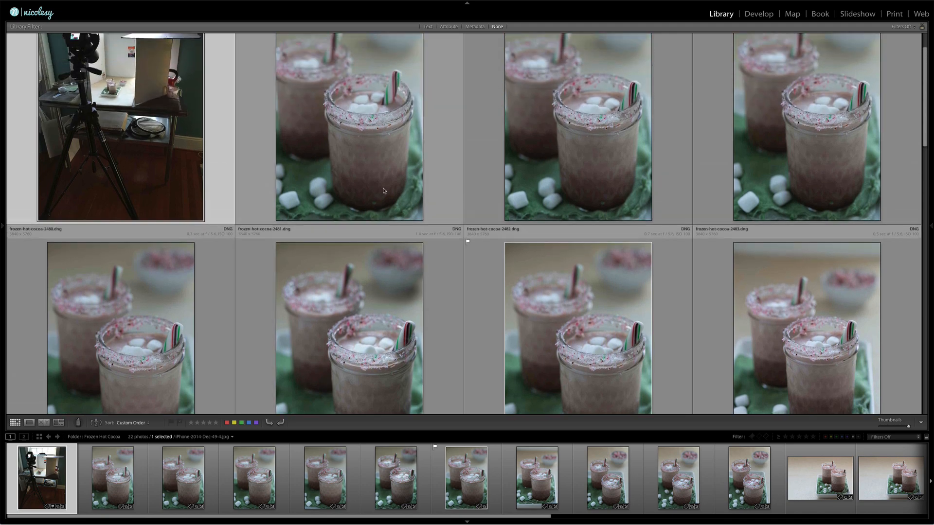
pyautogui.scroll(-5, 383, 191)
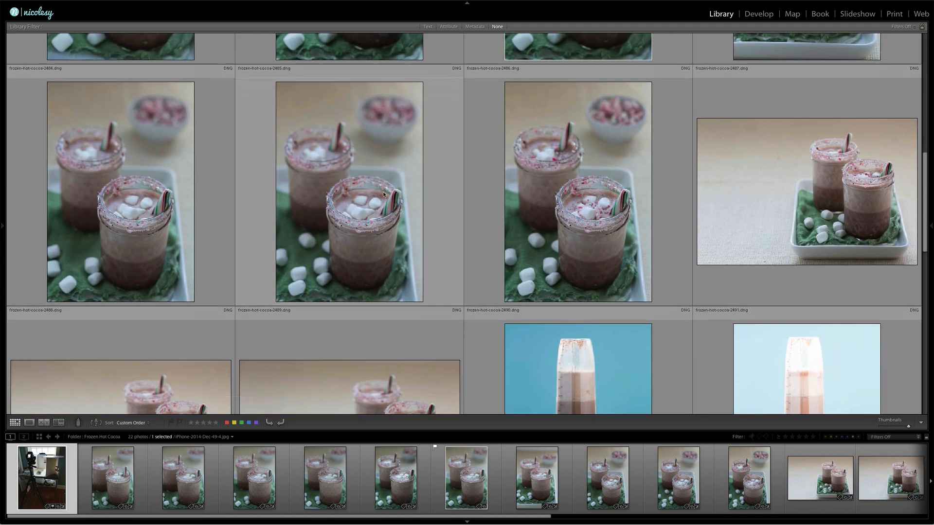
pyautogui.scroll(-3, 383, 196)
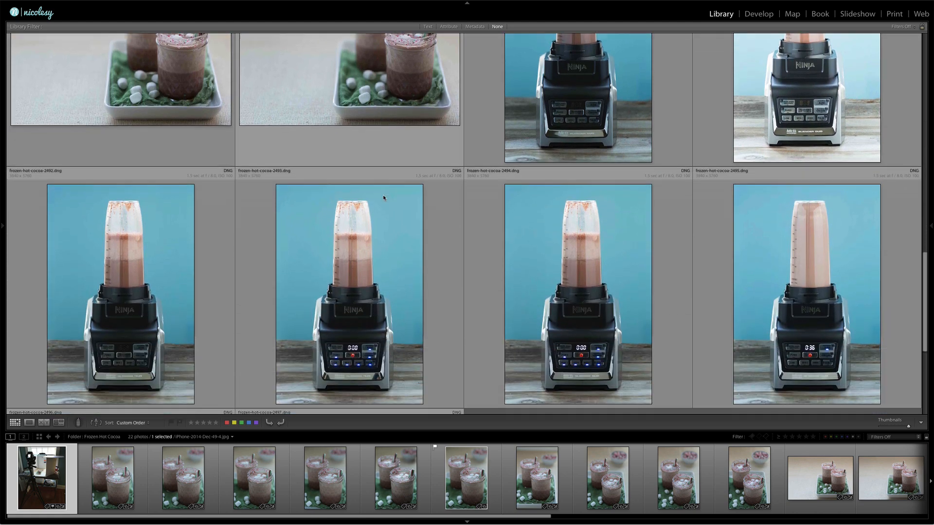
pyautogui.scroll(-3, 383, 197)
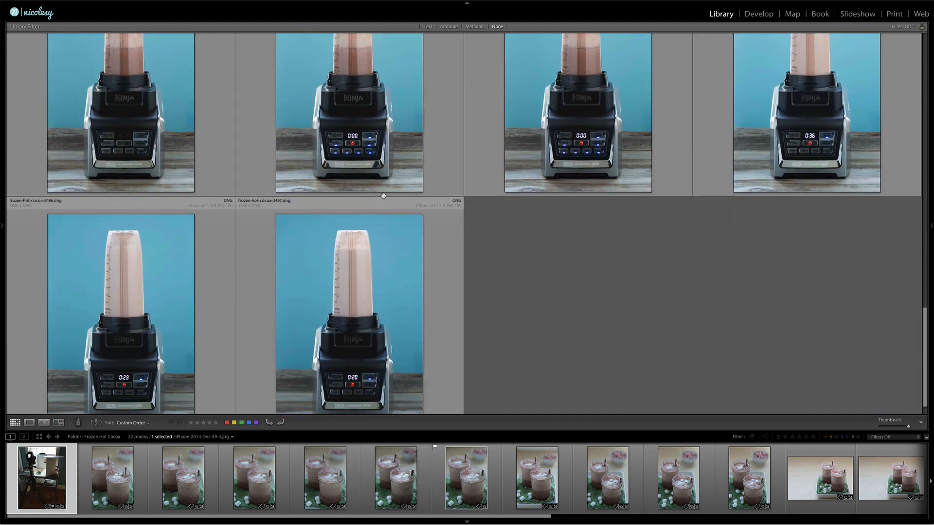
pyautogui.scroll(6, 383, 196)
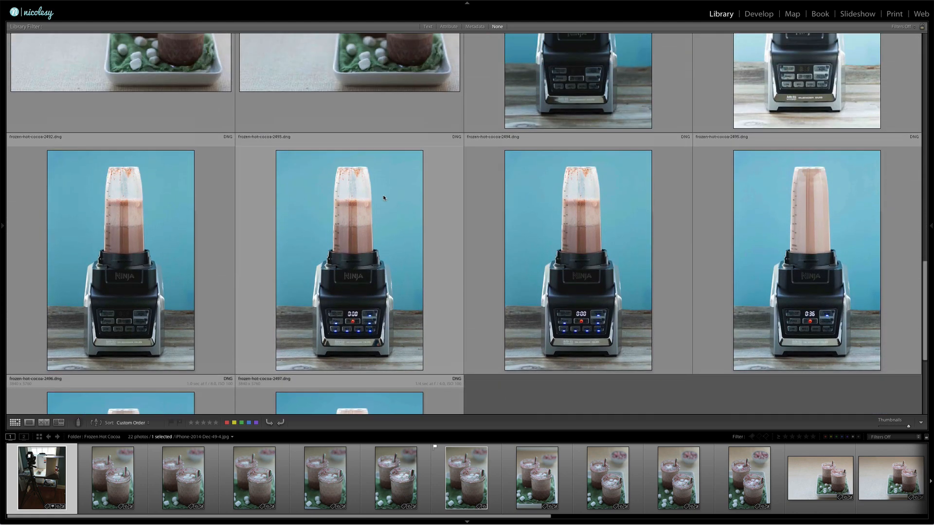
pyautogui.scroll(1, 383, 195)
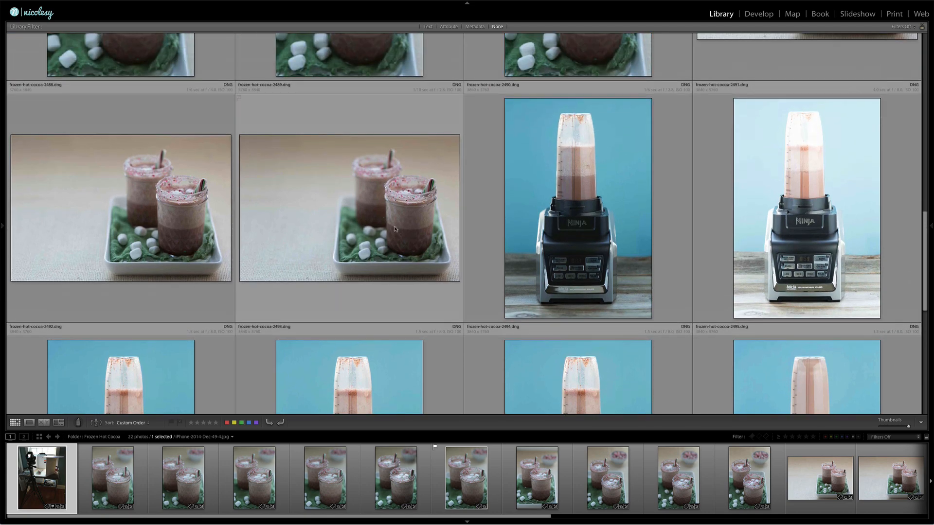
# - View the horizontal jar photo frozen-hot-cocoa-2489.dng enlarged and return to the thumbnail grid
pyautogui.click(420, 227)
pyautogui.doubleClick(419, 227)
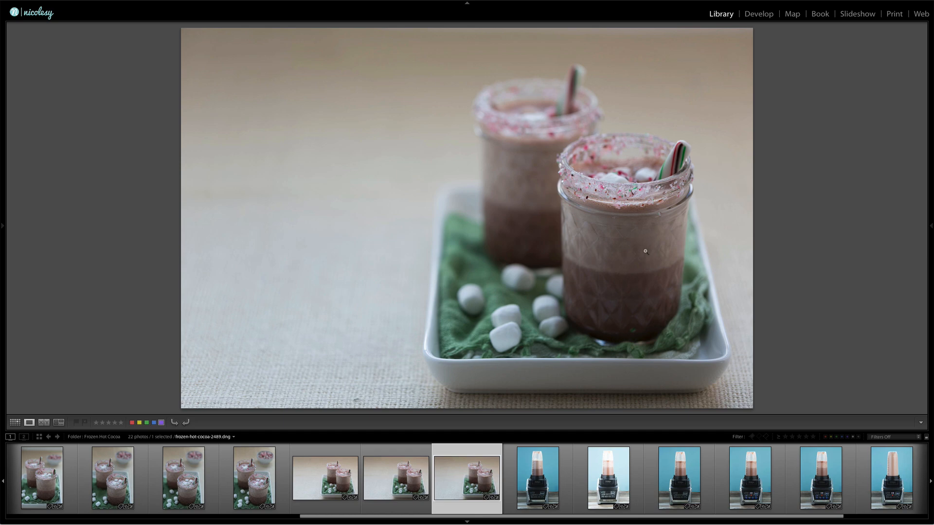
pyautogui.press('g')
# - Review the hot cocoa jar thumbnails again, comparing the vertical close-ups with the horizontal shots
pyautogui.scroll(3, 645, 251)
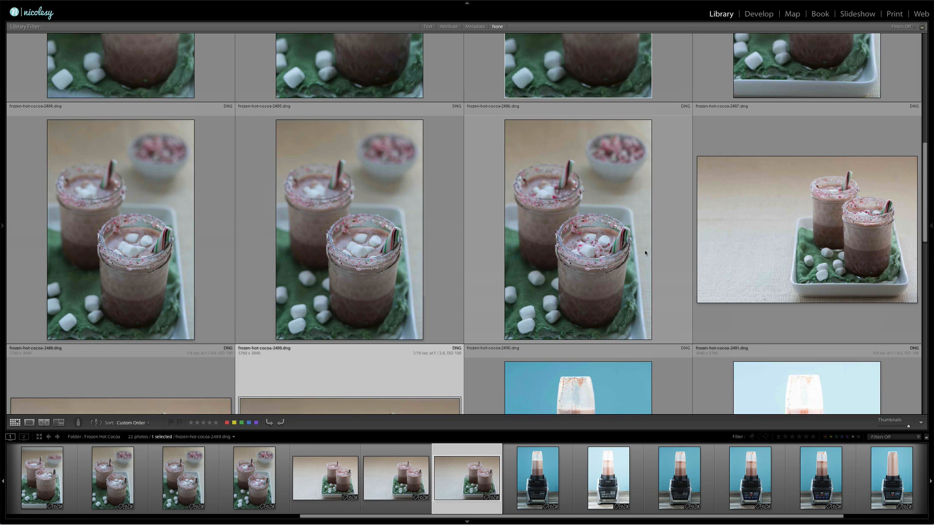
pyautogui.scroll(3, 645, 251)
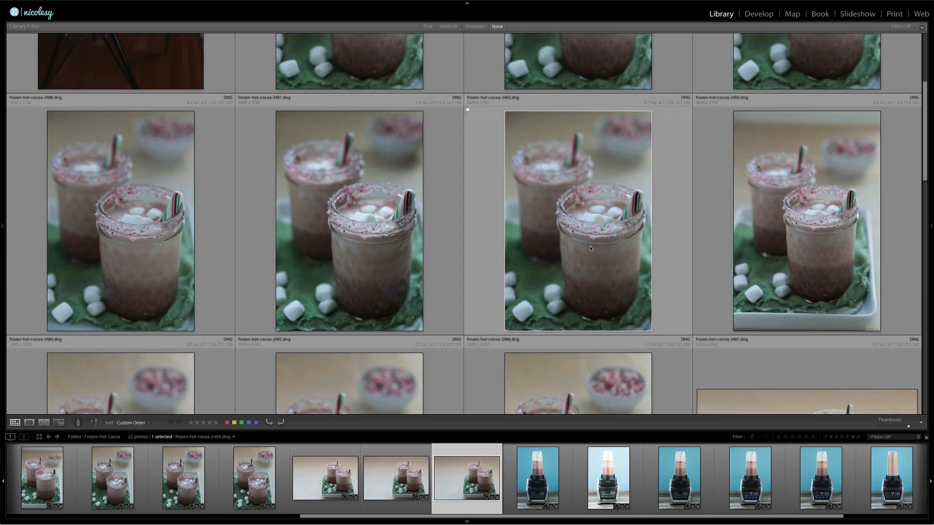
pyautogui.scroll(2, 590, 248)
pyautogui.scroll(2, 591, 249)
pyautogui.scroll(-2, 591, 248)
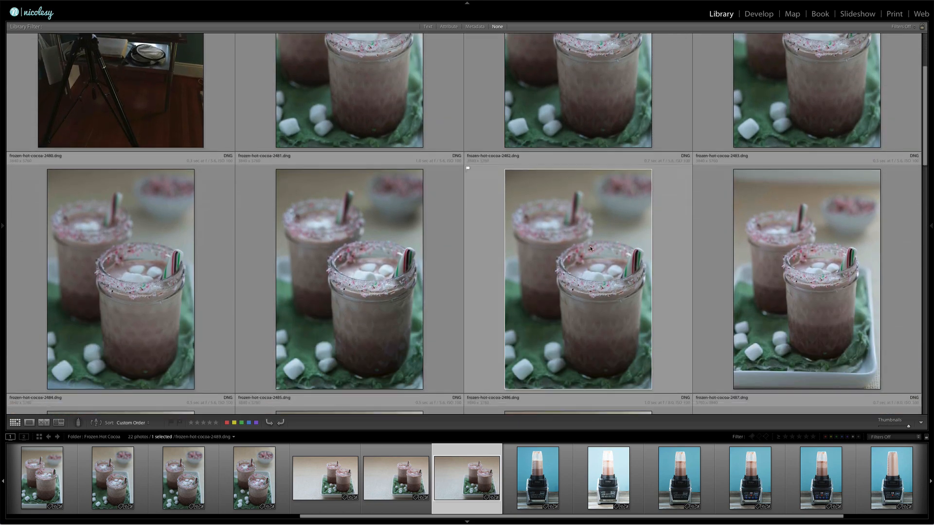
pyautogui.scroll(-2, 591, 248)
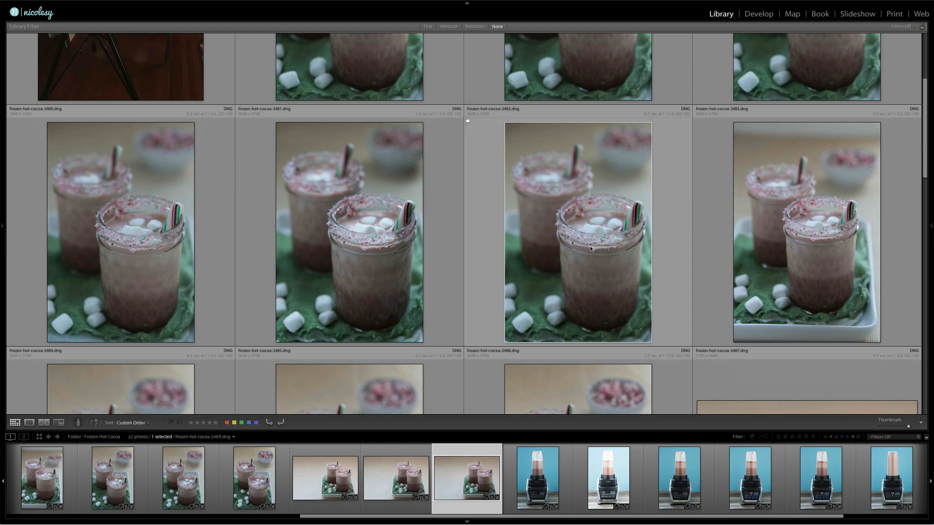
pyautogui.scroll(-3, 590, 249)
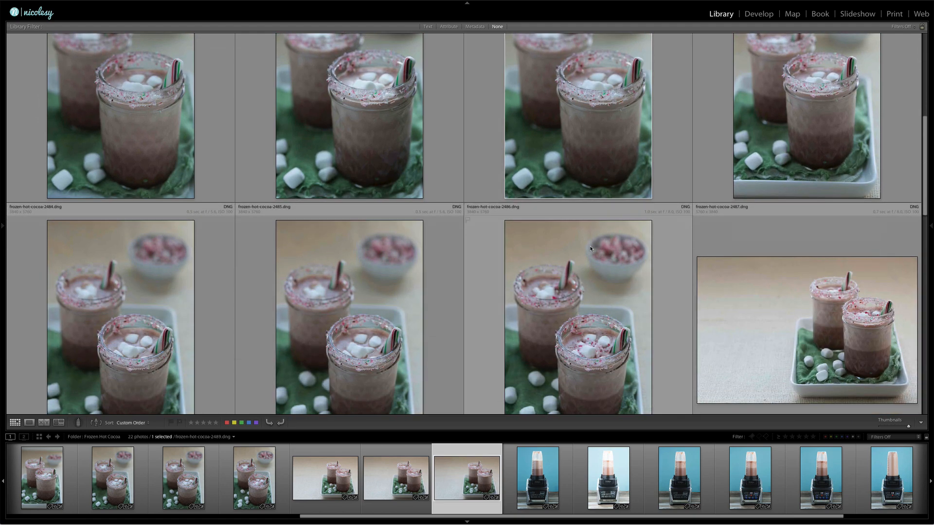
pyautogui.scroll(-3, 590, 248)
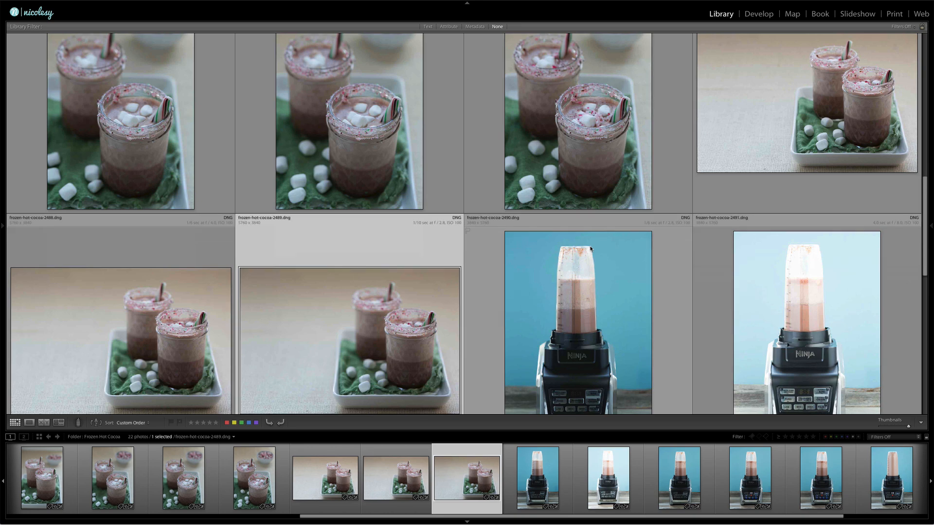
pyautogui.scroll(7, 591, 248)
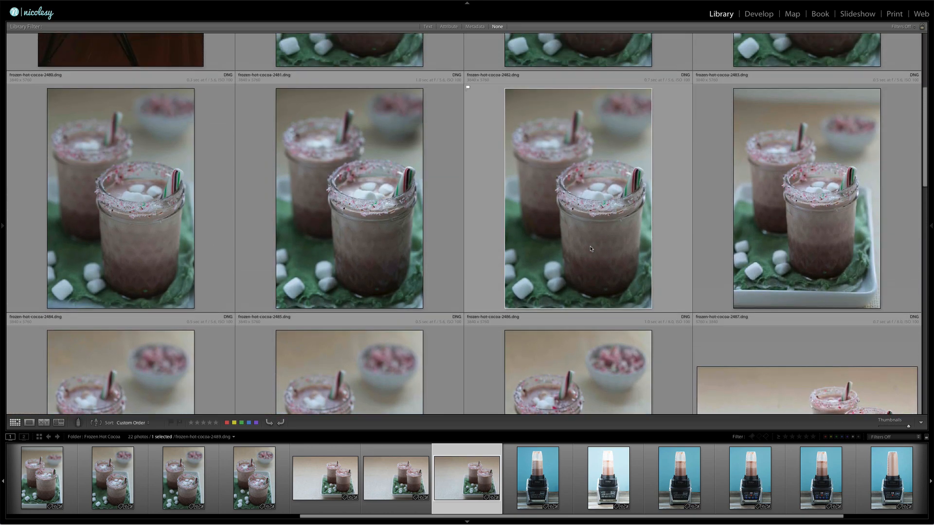
pyautogui.scroll(2, 570, 210)
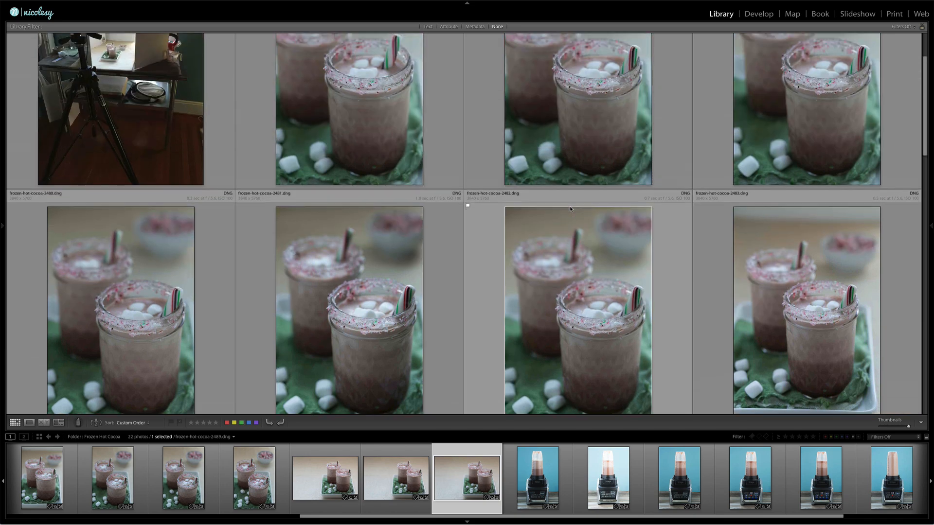
# - Open the flagged photo frozen-hot-cocoa-2482.dng enlarged and compare it with the preceding shot, frozen-hot-cocoa-2481.dng
pyautogui.scroll(-2, 571, 210)
pyautogui.click(606, 237)
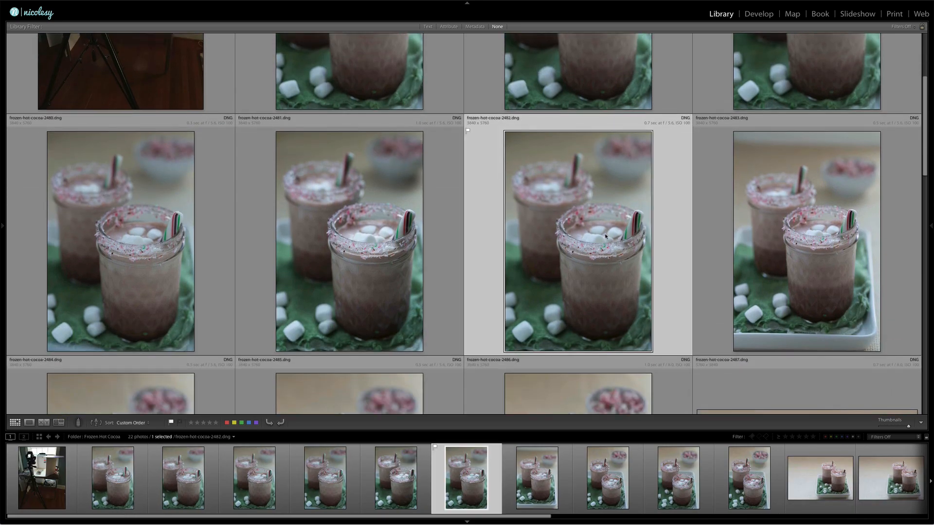
pyautogui.click(468, 131)
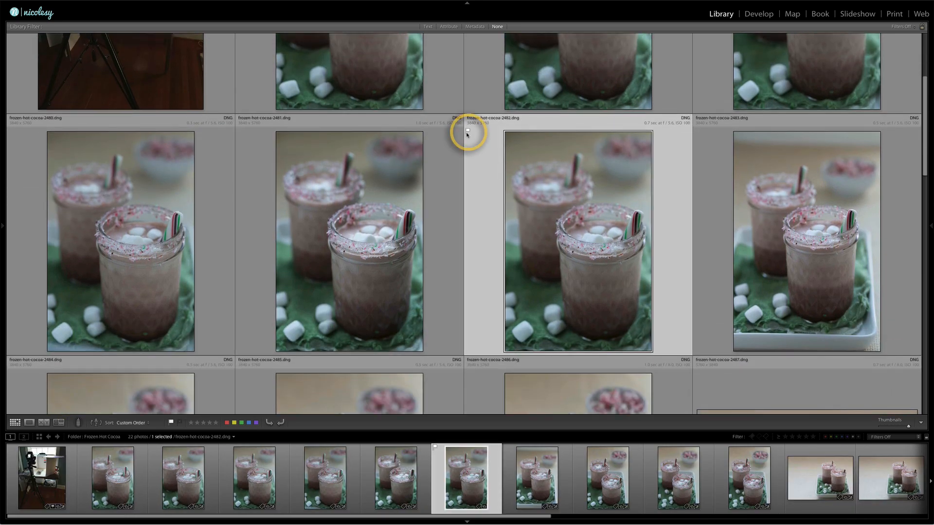
pyautogui.doubleClick(584, 218)
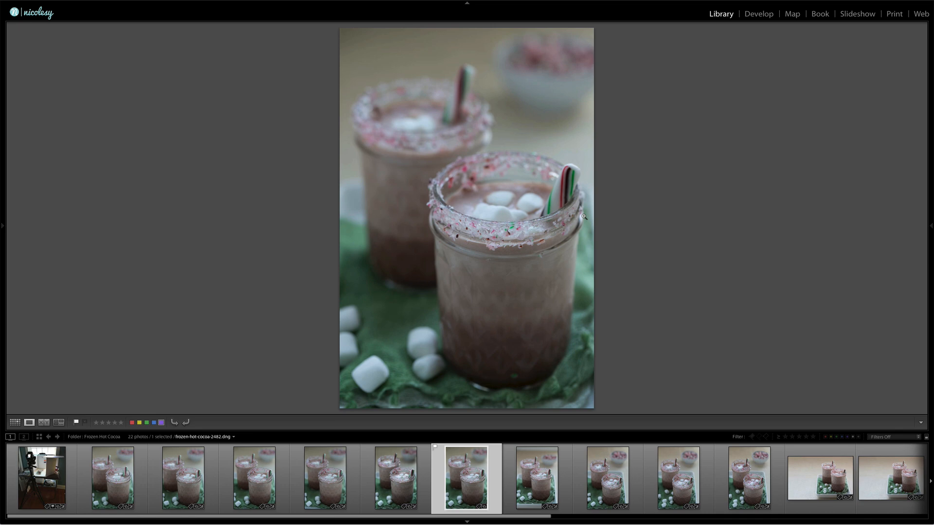
pyautogui.press('Left')
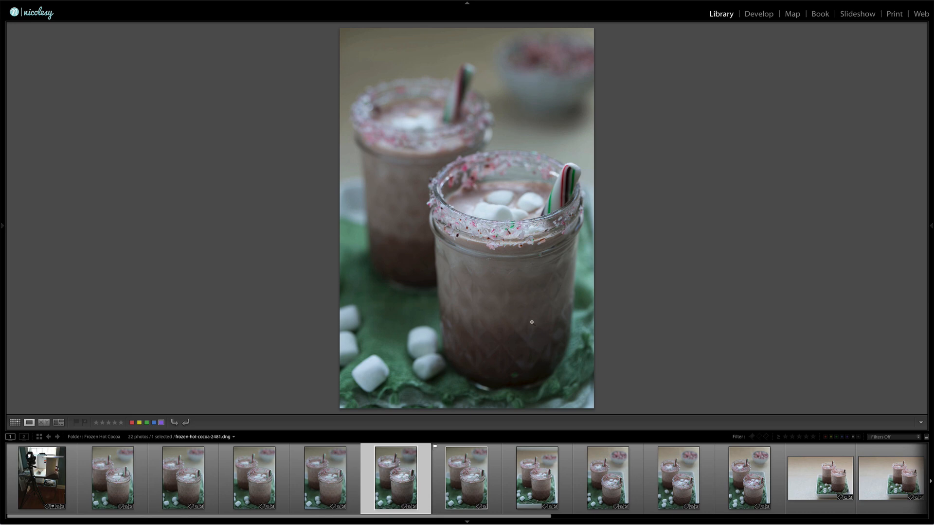
pyautogui.press('Right')
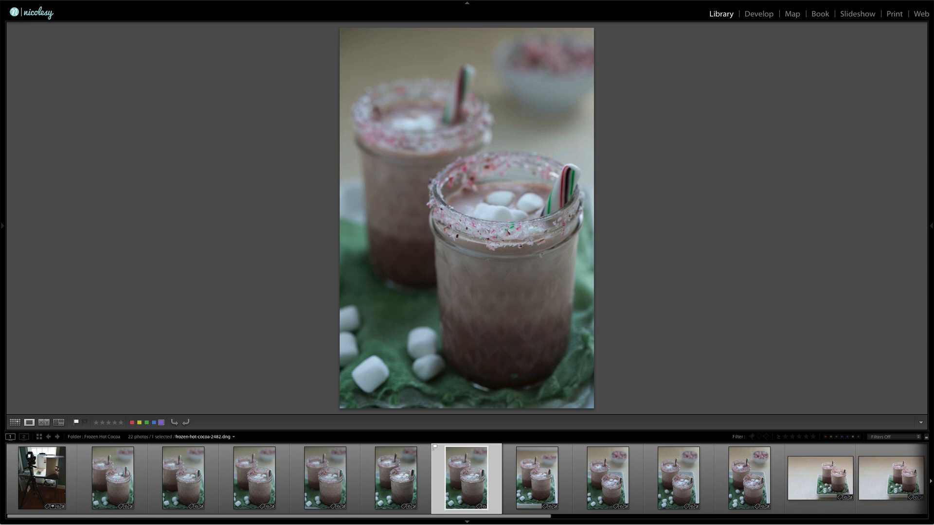
# - View the following jar photos enlarged one by one, up to frozen-hot-cocoa-2486.dng
pyautogui.press('Right')
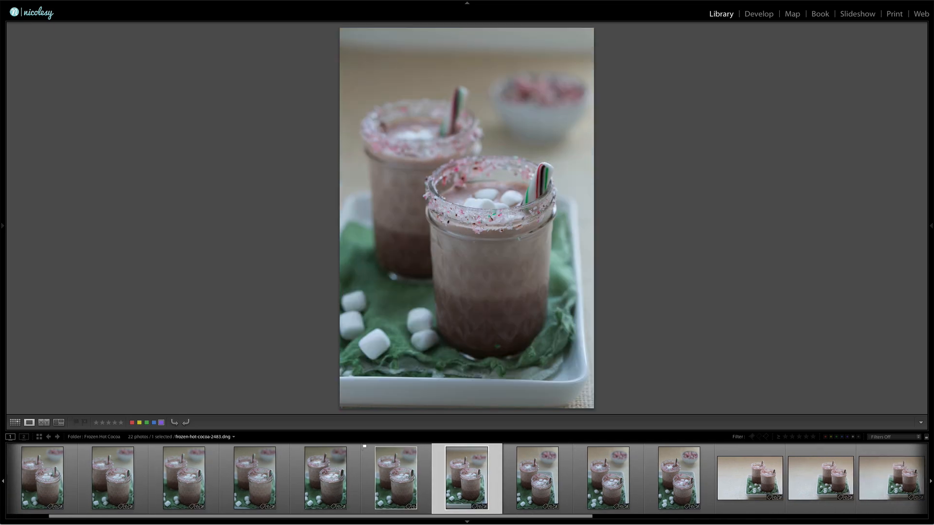
pyautogui.press('Right')
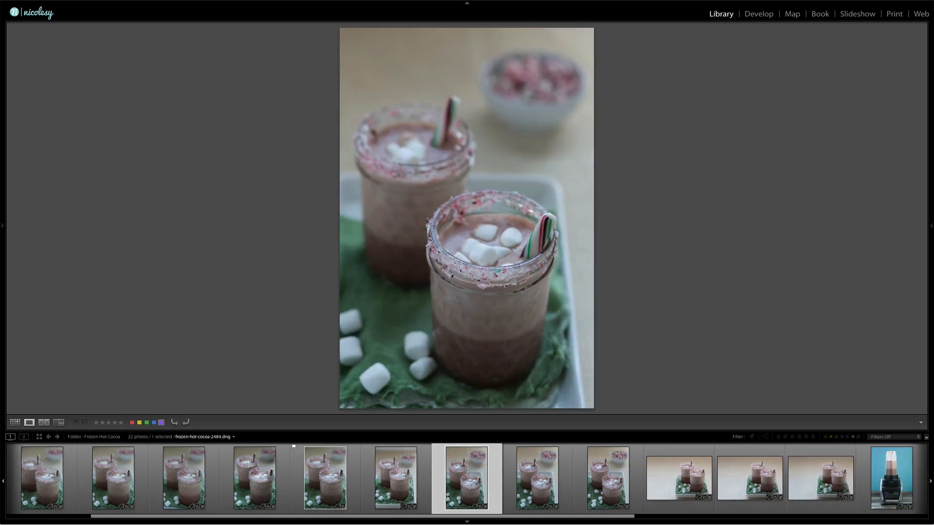
pyautogui.press('Right')
pyautogui.press('Right')
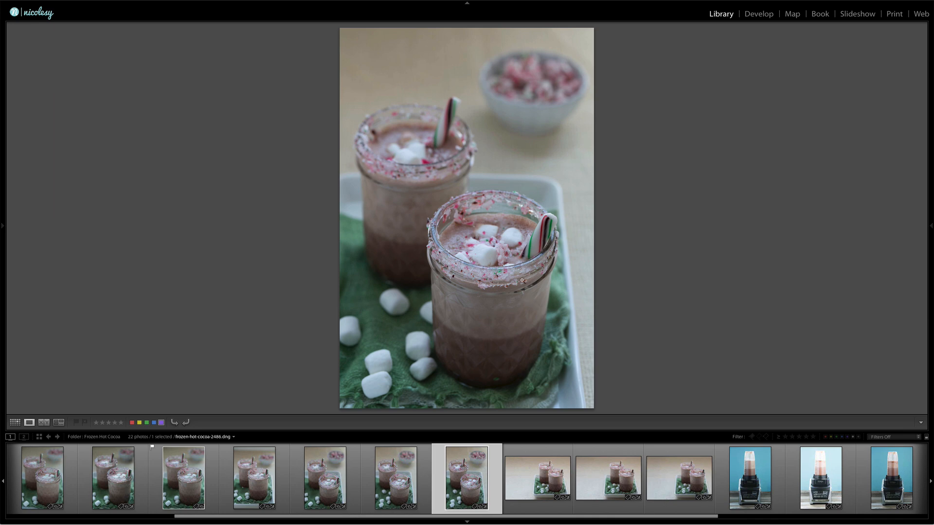
# - View the horizontal jar photo frozen-hot-cocoa-2487.dng and the blender photos from frozen-hot-cocoa-2490.dng onward enlarged one by one
pyautogui.press('Right')
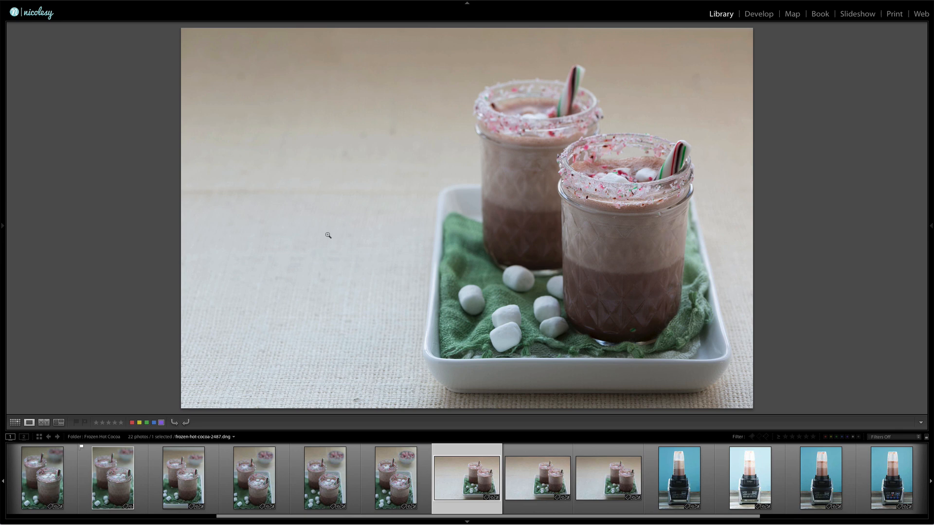
pyautogui.click(688, 476)
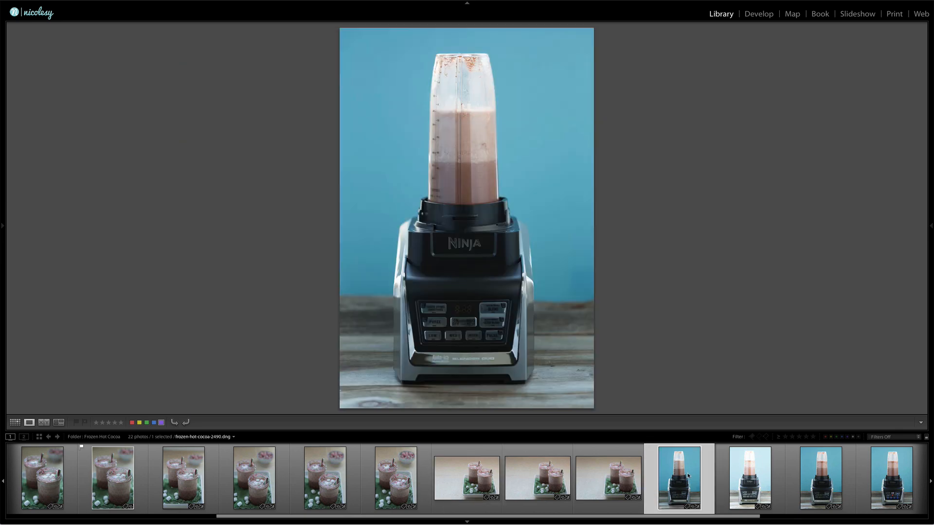
pyautogui.press('Right')
pyautogui.press('Right')
pyautogui.press('Right')
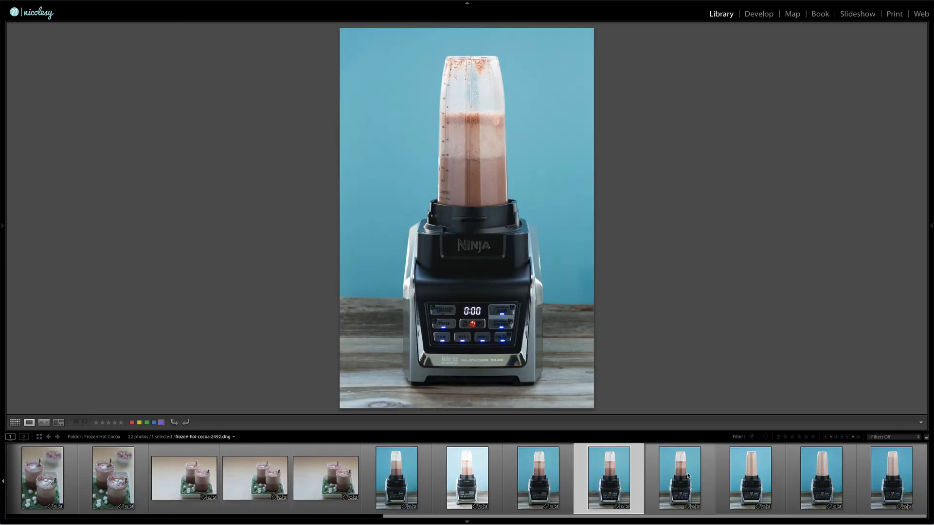
pyautogui.press('Right')
pyautogui.press('Right')
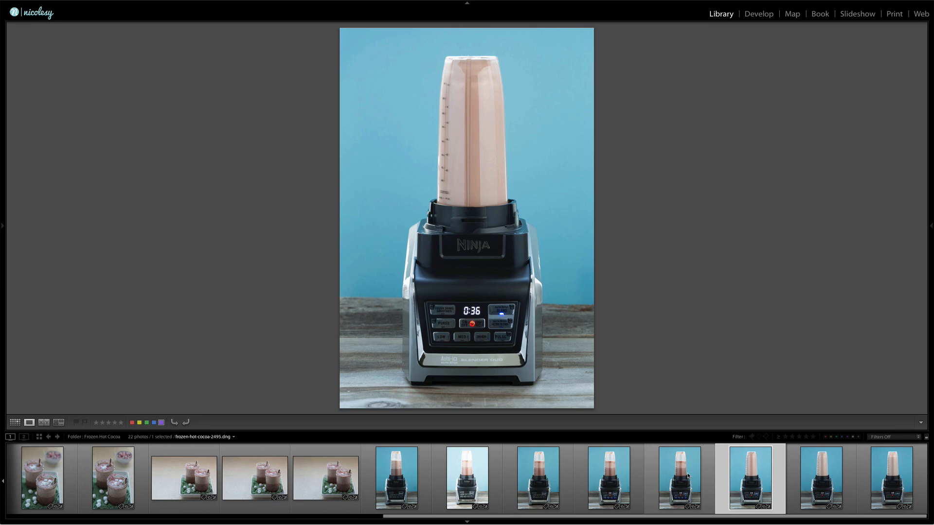
pyautogui.press('Right')
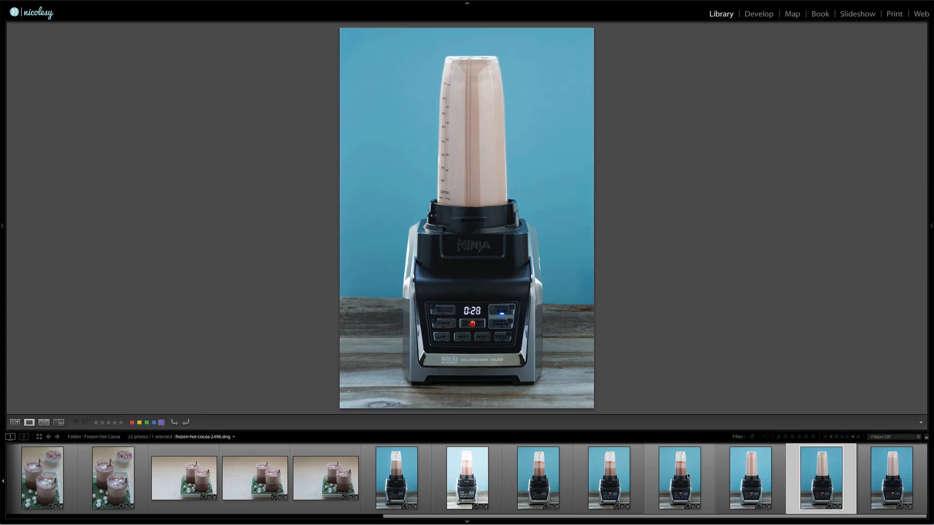
pyautogui.press('Right')
pyautogui.press('Left')
# - Open the flagged photo frozen-hot-cocoa-2482.dng in the Develop module and hide the filmstrip and the presets area
pyautogui.press('g')
pyautogui.scroll(3, 412, 267)
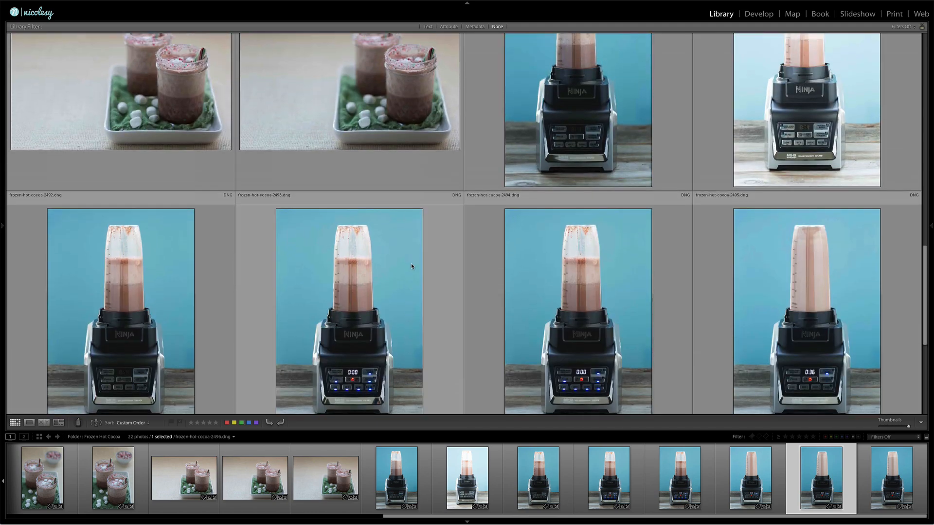
pyautogui.scroll(10, 411, 267)
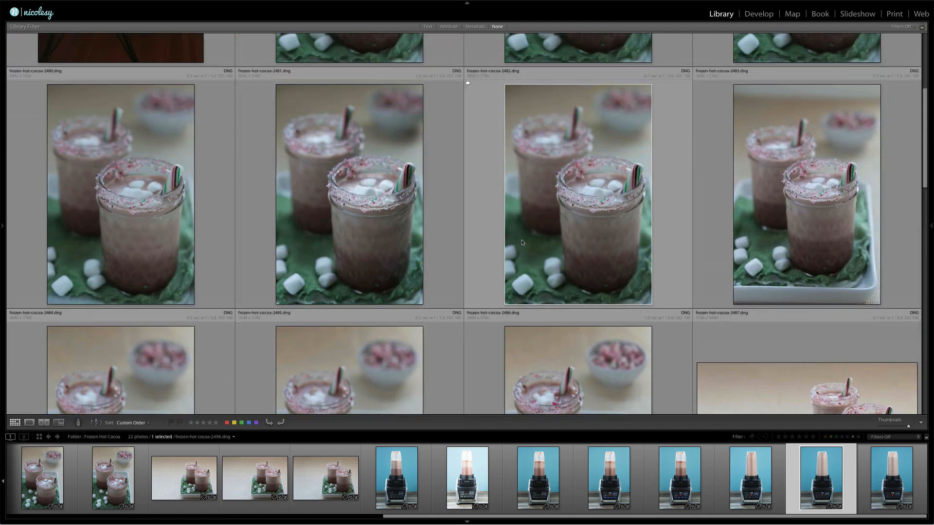
pyautogui.click(583, 195)
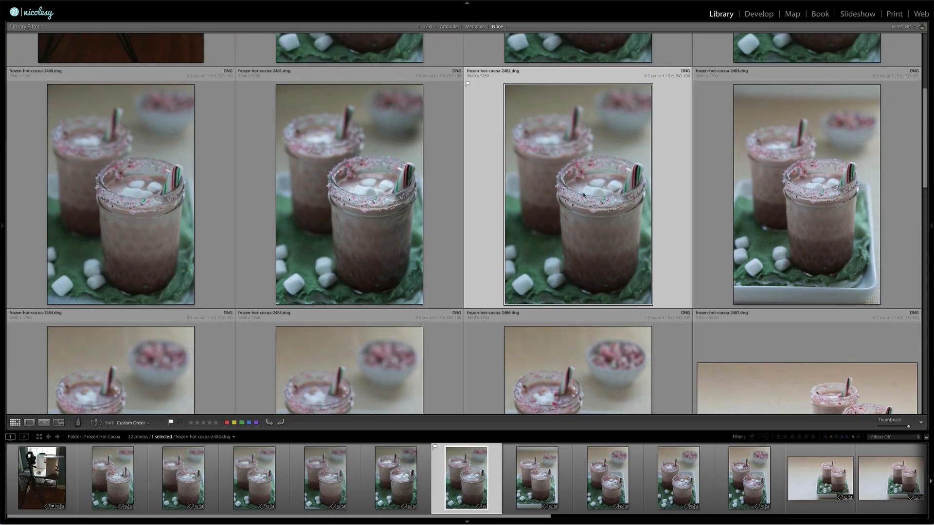
pyautogui.press('d')
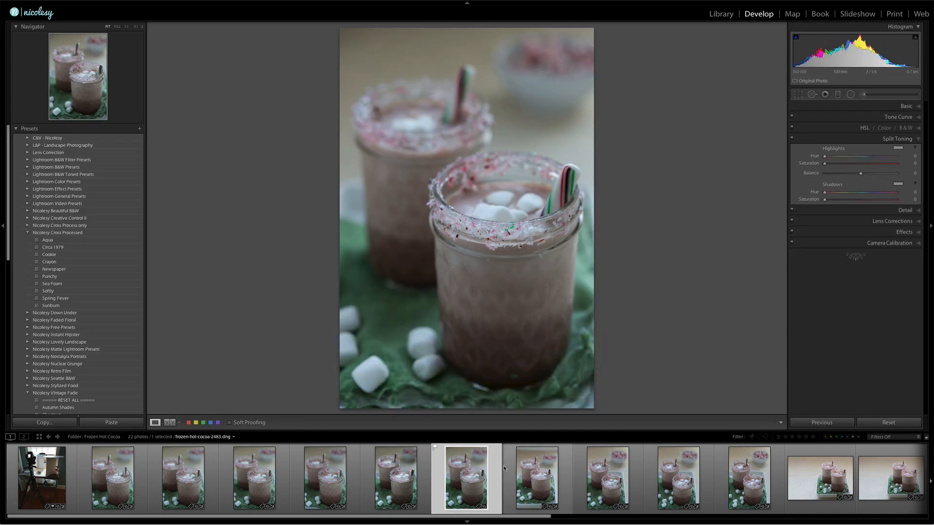
pyautogui.click(466, 522)
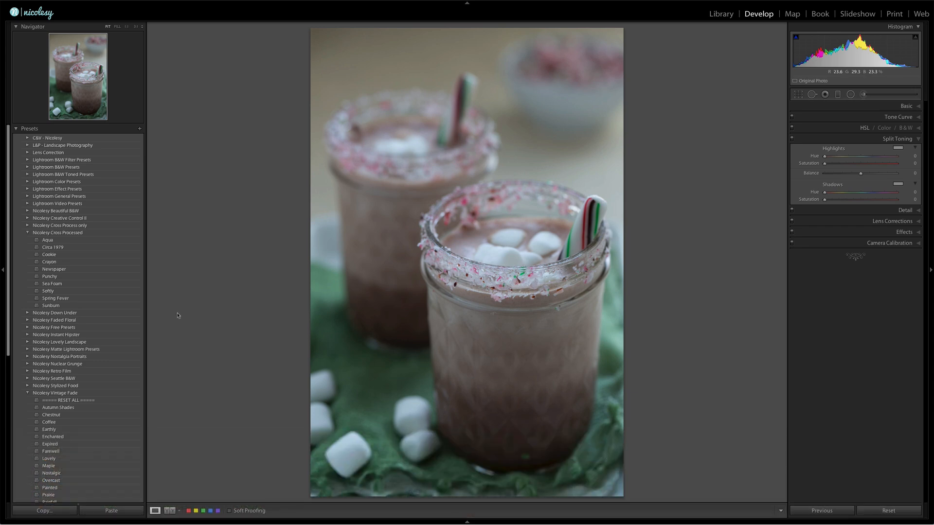
pyautogui.click(4, 270)
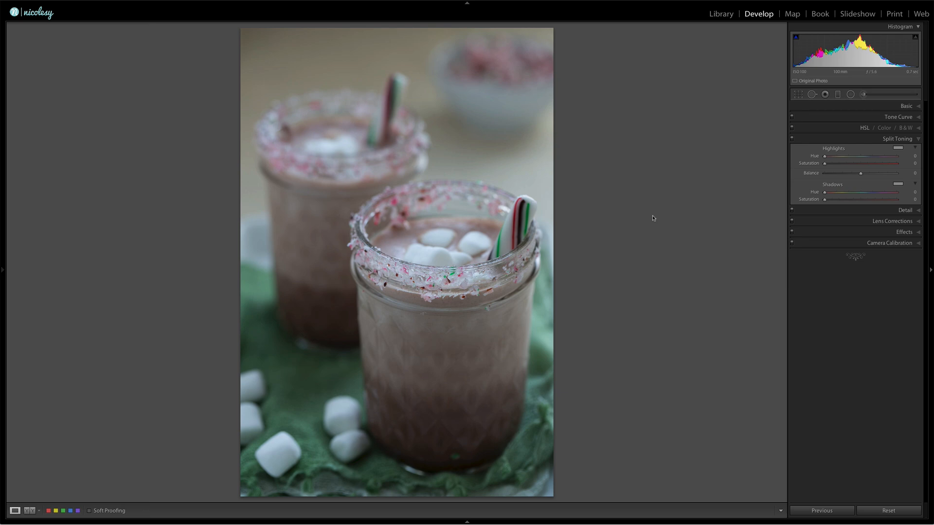
# - Apply the automatic tone correction to the photo and raise its Shadows to +61
pyautogui.click(918, 106)
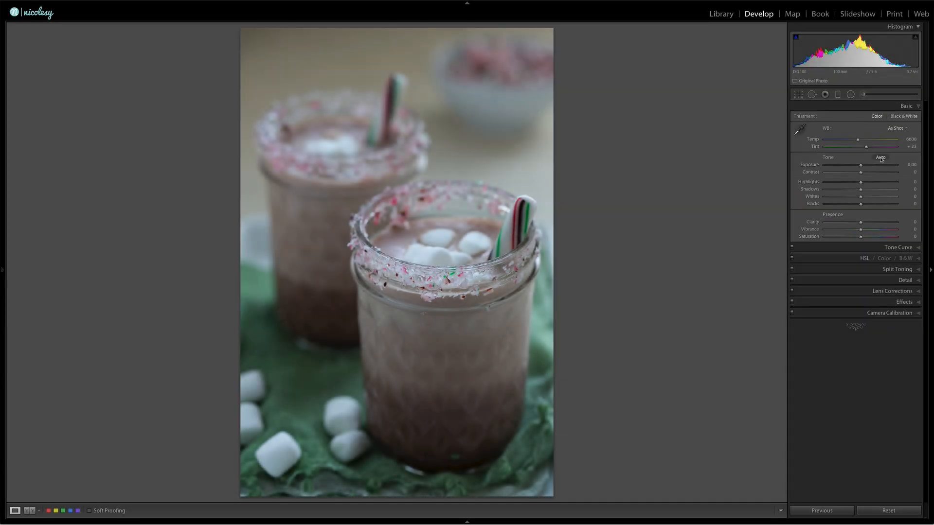
pyautogui.click(881, 158)
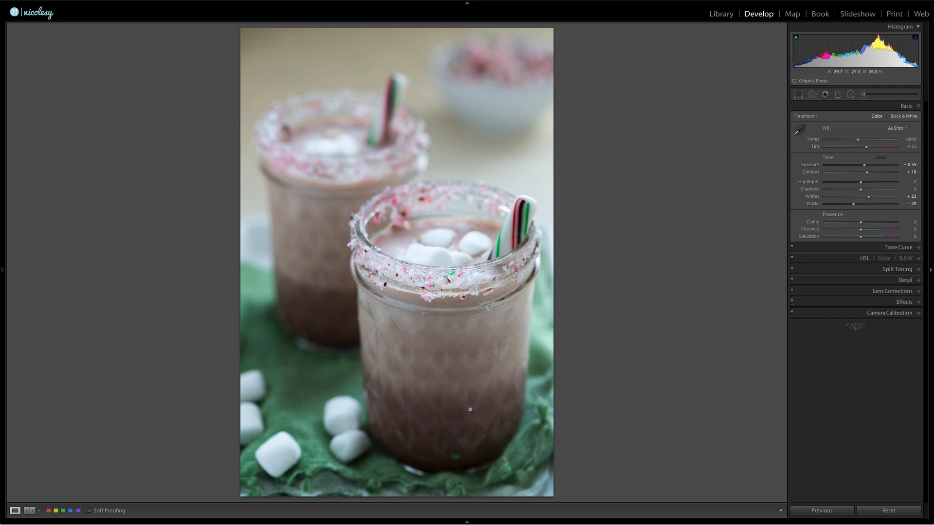
pyautogui.moveTo(839, 204); pyautogui.dragTo(851, 206)
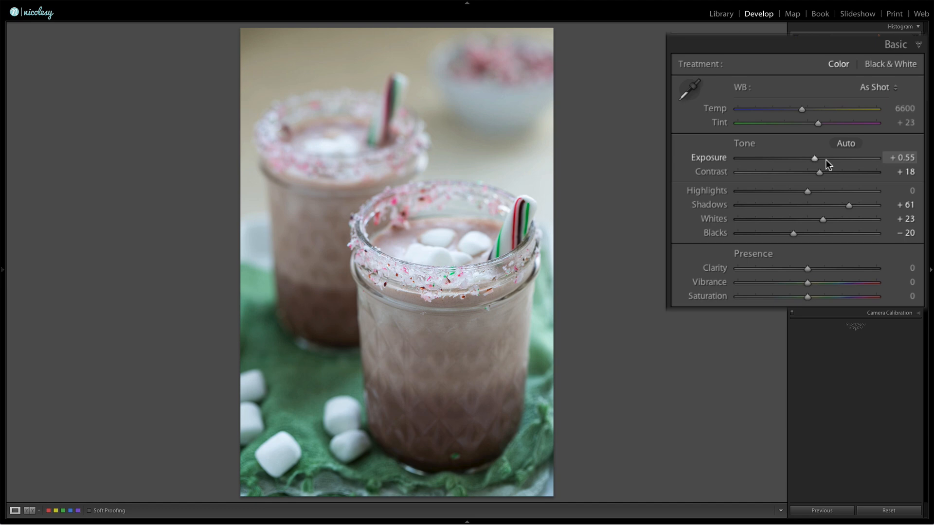
# - Set the Exposure to +0.75 and the Contrast to +23, and compare the result with the unedited photo
pyautogui.click(899, 158)
pyautogui.press('Up')
pyautogui.press('Up')
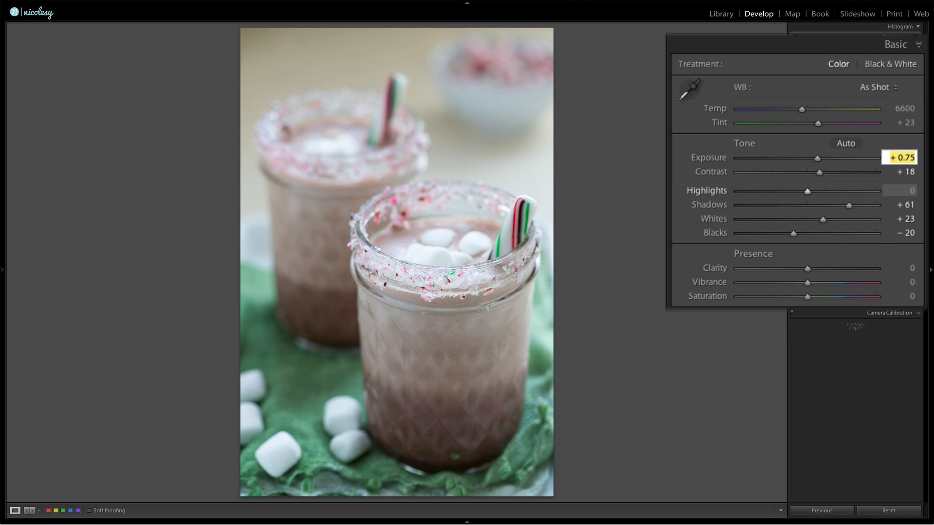
pyautogui.press('Tab')
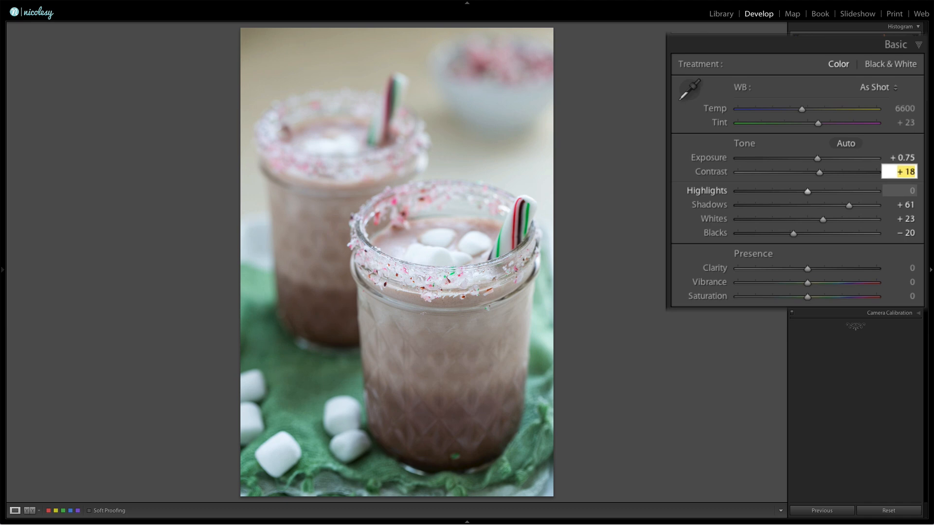
pyautogui.press('Up')
pyautogui.press('Up')
pyautogui.press('Up')
pyautogui.press('Up')
pyautogui.press('Up')
pyautogui.press('Return')
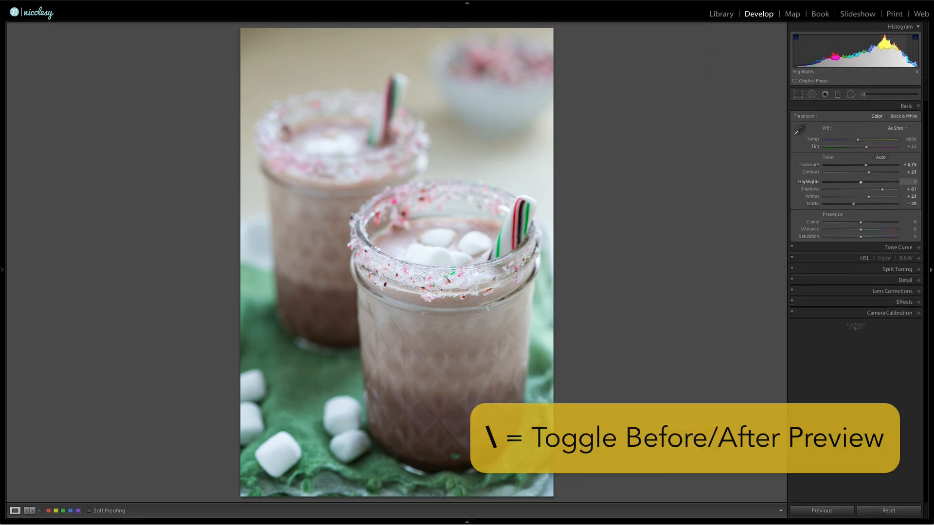
pyautogui.press('\\')
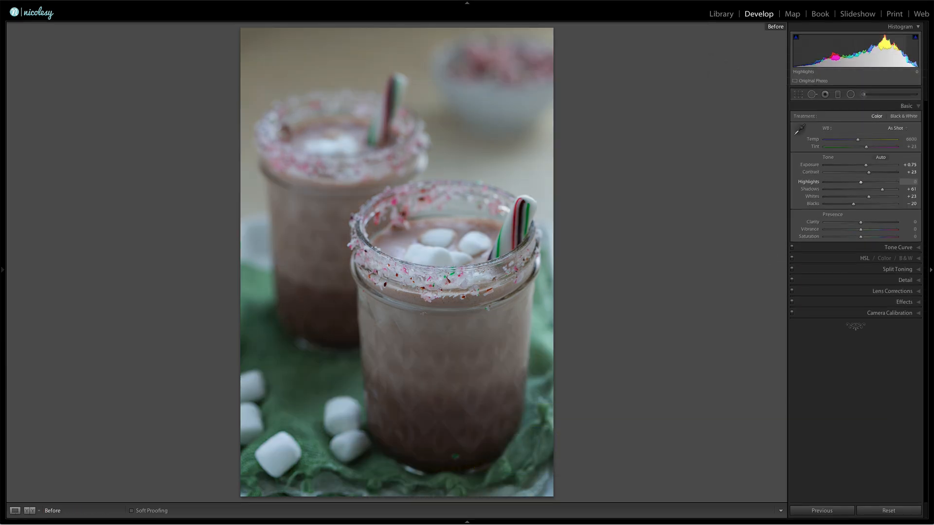
pyautogui.press('\\')
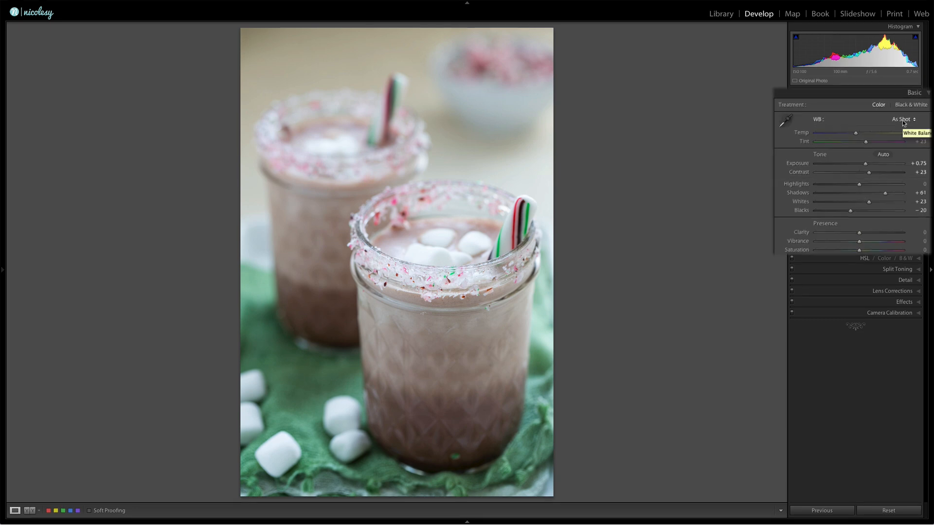
# - Try the Auto white balance on the photo and undo it
pyautogui.click(896, 128)
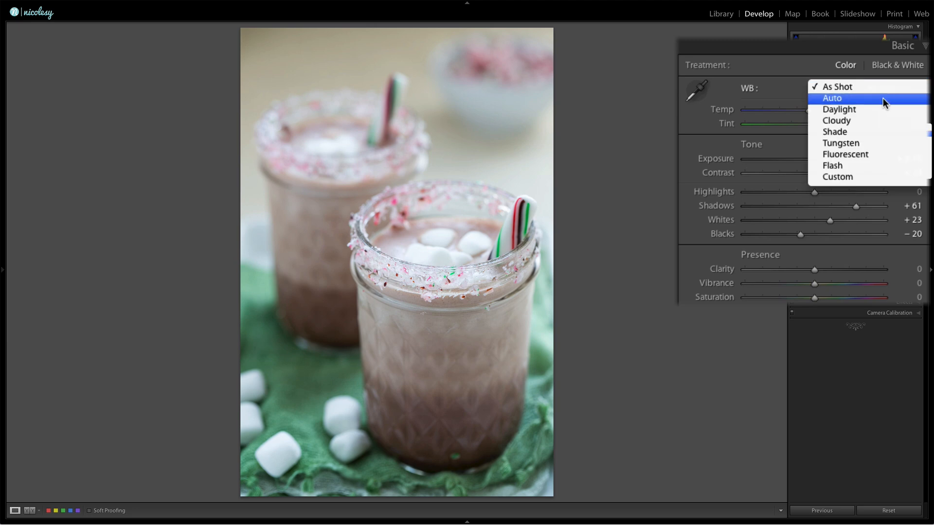
pyautogui.click(883, 98)
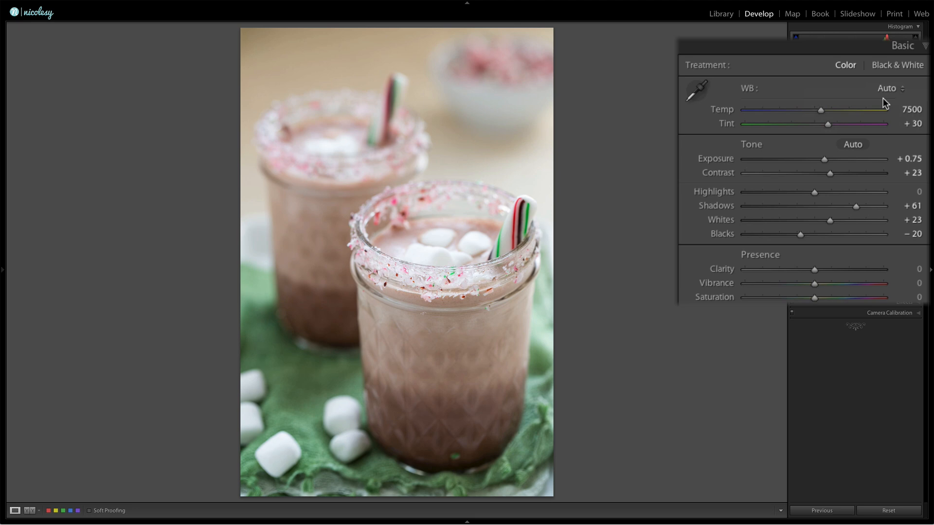
pyautogui.hotkey('ctrl', 'z')
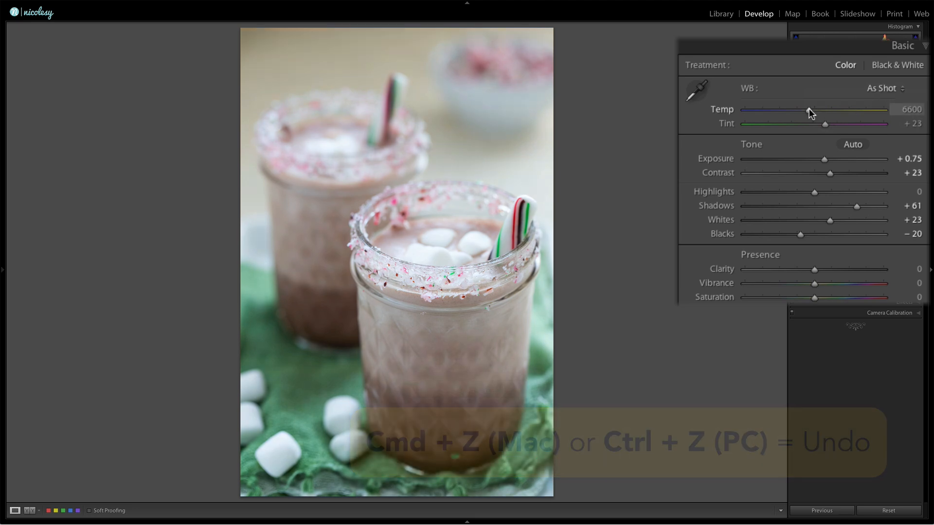
# - Warm the white balance to a temperature of 7190, comparing the edit with the unedited photo along the way
pyautogui.moveTo(810, 110); pyautogui.dragTo(817, 112)
pyautogui.moveTo(819, 113); pyautogui.dragTo(821, 112)
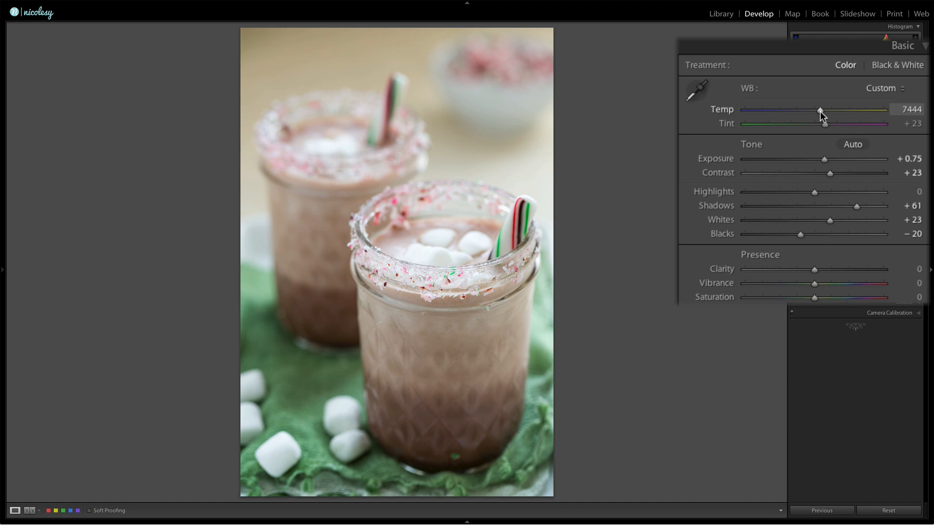
pyautogui.press('\\')
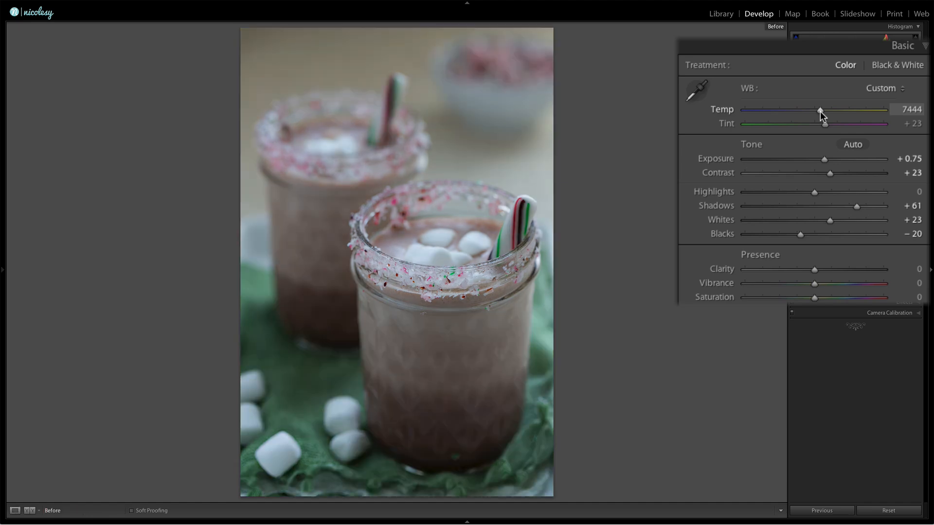
pyautogui.press('\\')
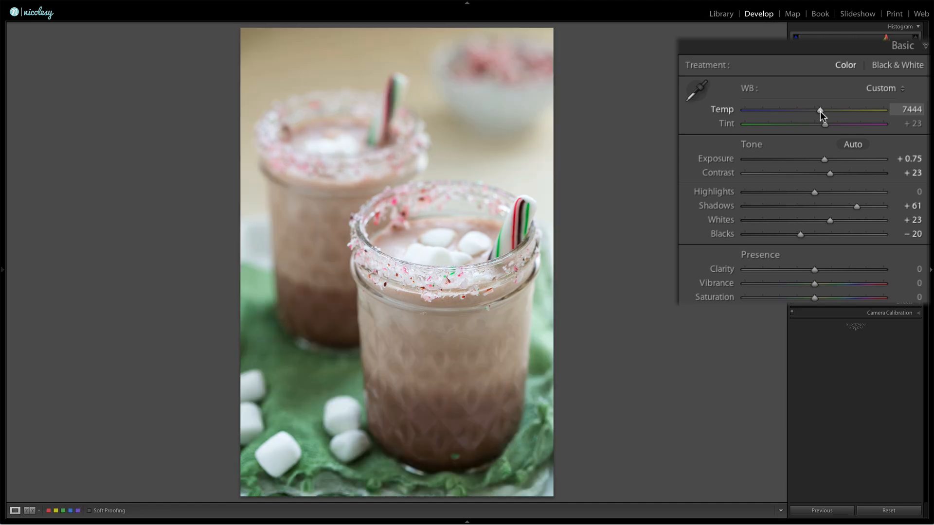
pyautogui.moveTo(821, 113); pyautogui.dragTo(817, 113)
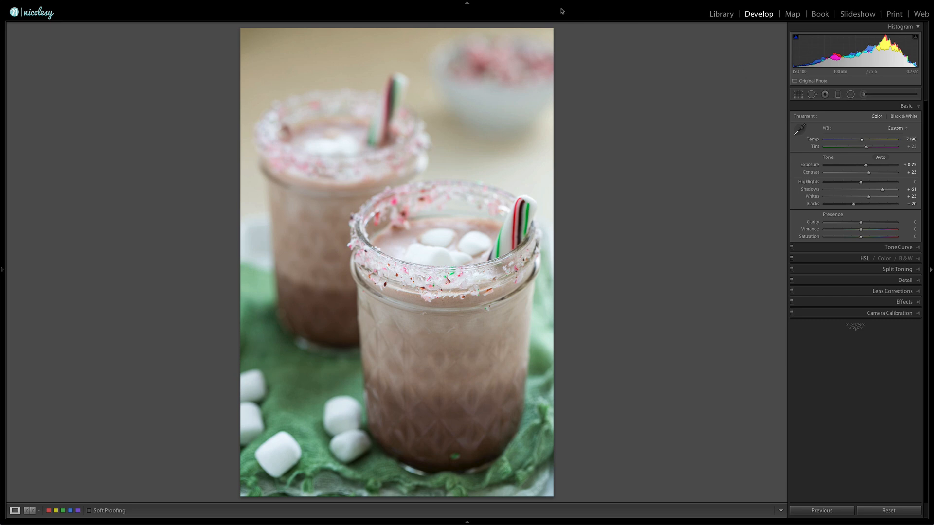
# - Send the photo from Lightroom to the Perfect Effects 9 plug-in
pyautogui.click(58, 4)
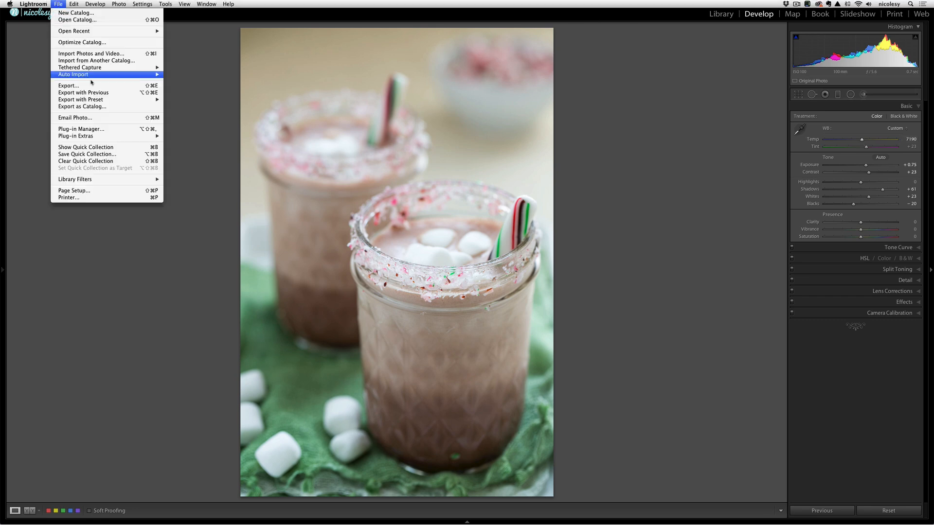
pyautogui.moveTo(108, 137)
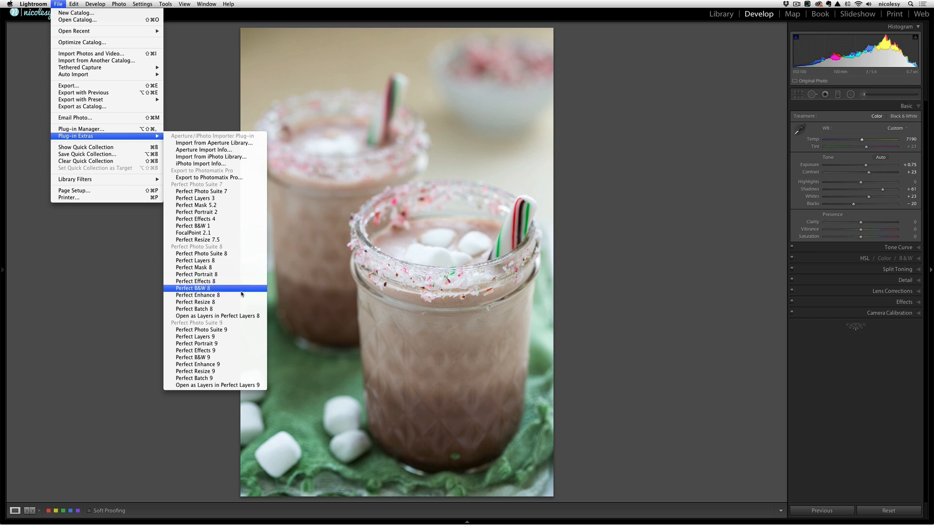
pyautogui.click(244, 351)
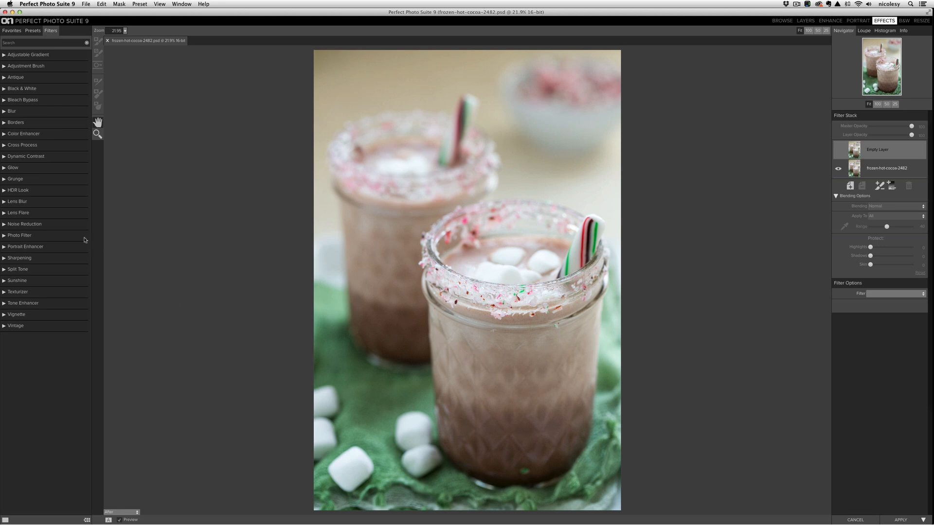
# - Apply the Color Enhancer filter's Fall Enhancer preset to the photo and compare it with the unfiltered version
pyautogui.click(3, 135)
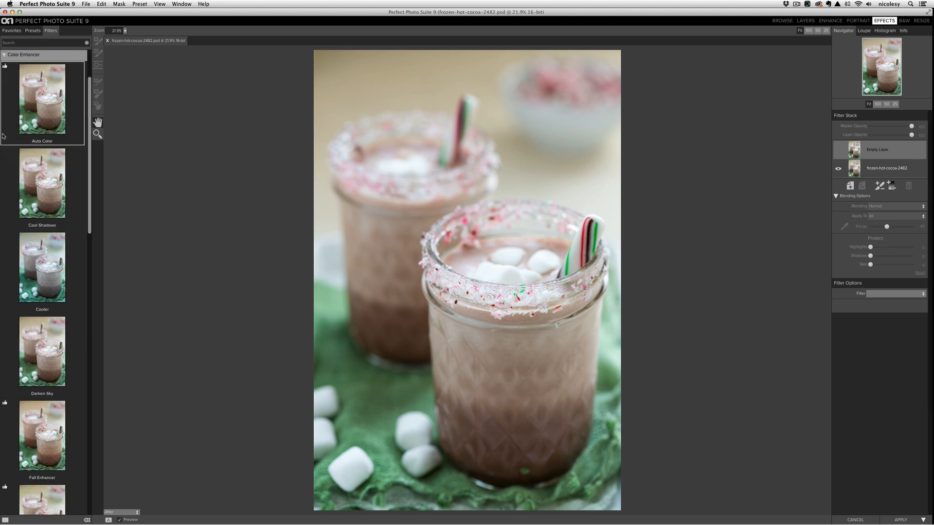
pyautogui.scroll(-5, 41, 178)
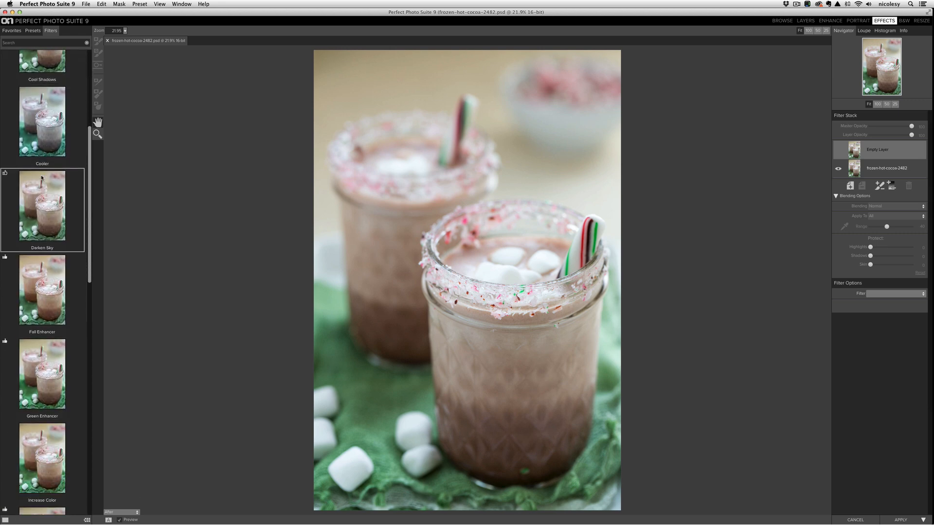
pyautogui.scroll(-2, 42, 178)
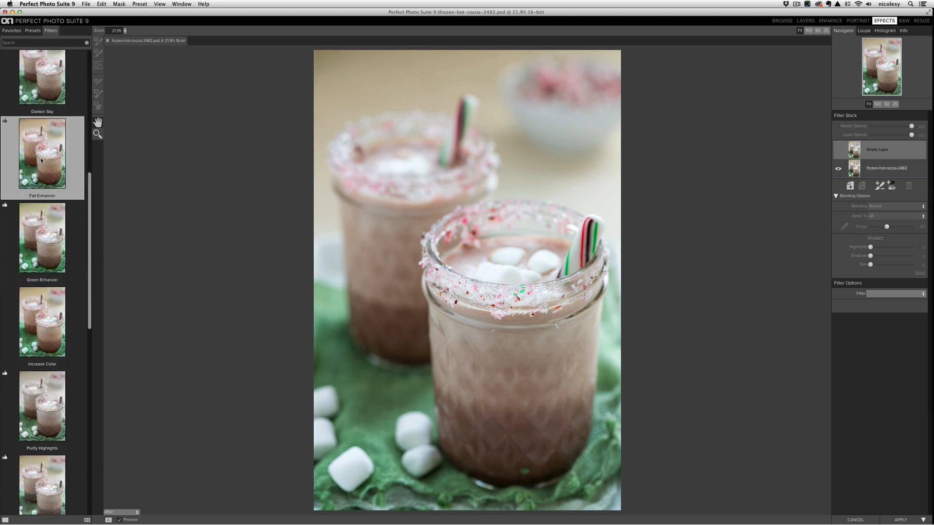
pyautogui.click(41, 159)
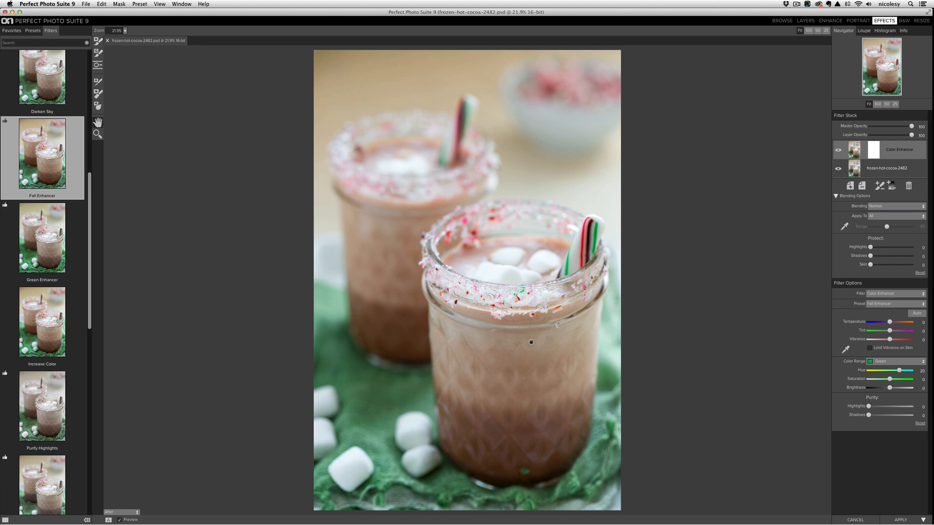
pyautogui.press('\\')
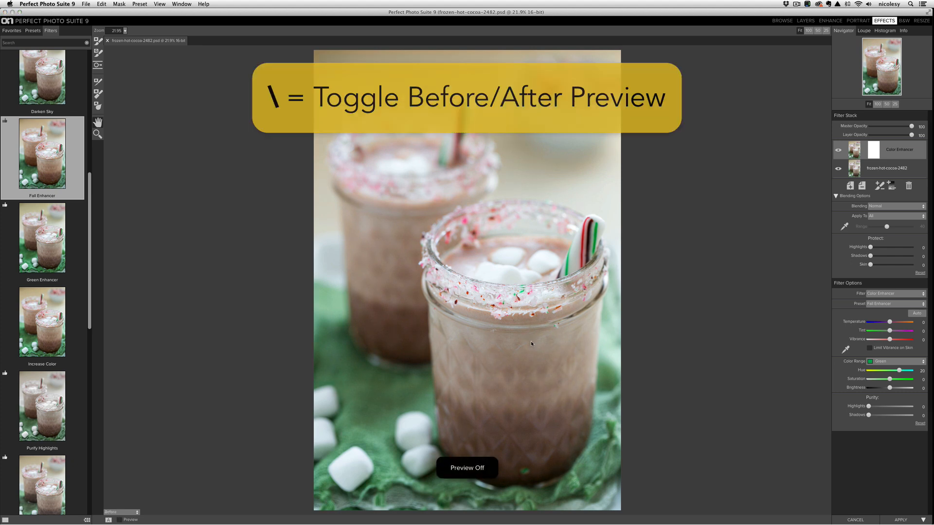
pyautogui.press('\\')
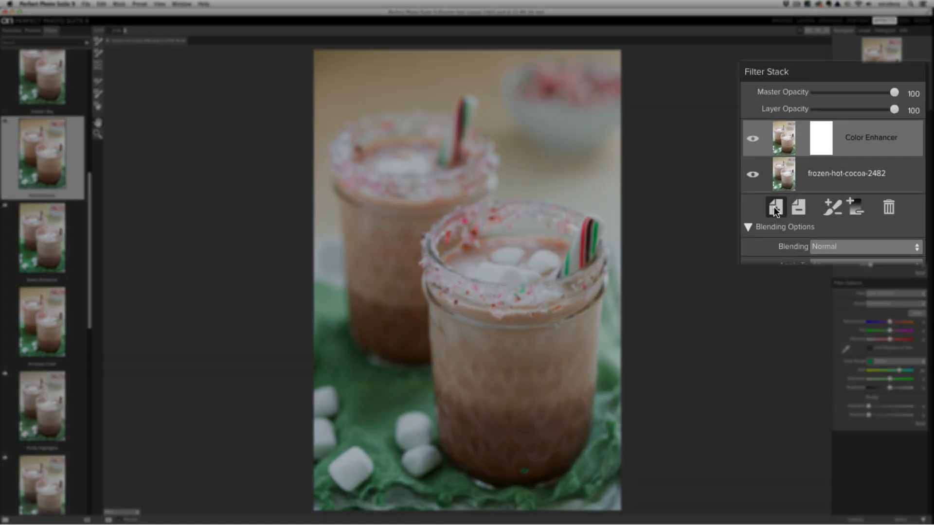
# - Add a second Color Enhancer filter with the Green Enhancer preset at 51 layer opacity, then compare it with the unfiltered photo
pyautogui.click(774, 206)
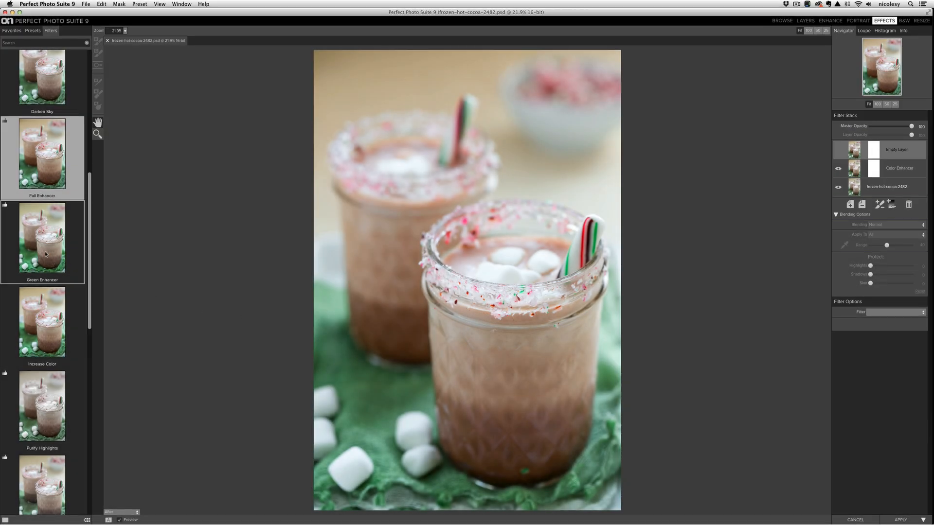
pyautogui.click(46, 254)
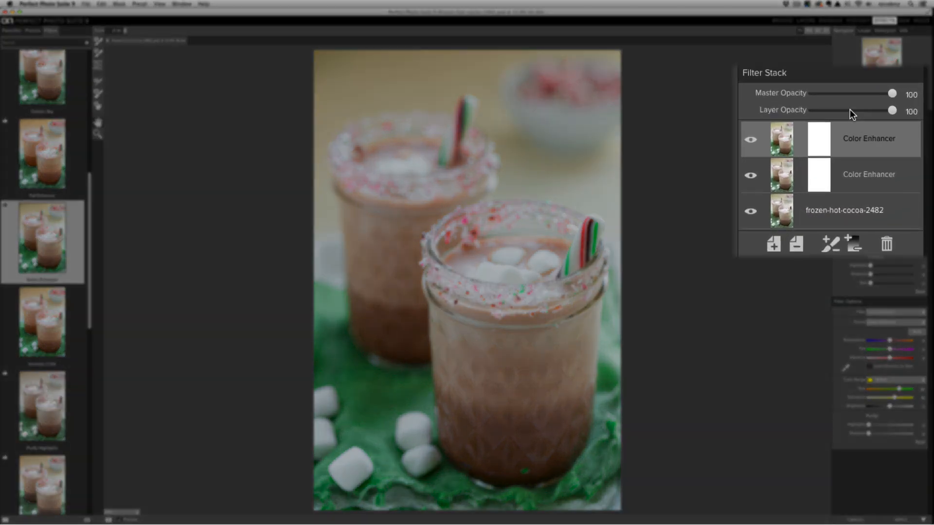
pyautogui.click(851, 111)
pyautogui.moveTo(851, 111); pyautogui.dragTo(854, 112)
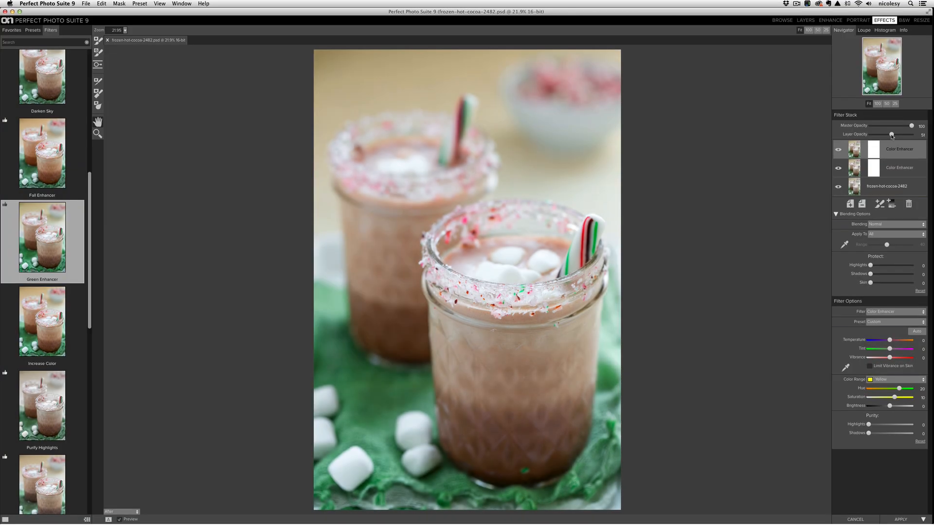
pyautogui.press('super+p')
pyautogui.press('super+p')
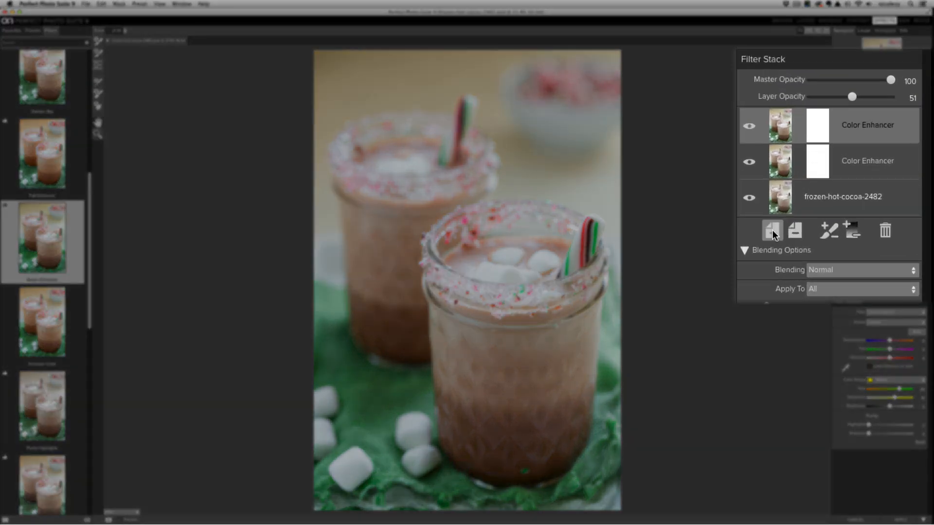
# - Add a new filter layer with the Split Tone filter's Blue-Orange preset
pyautogui.click(849, 205)
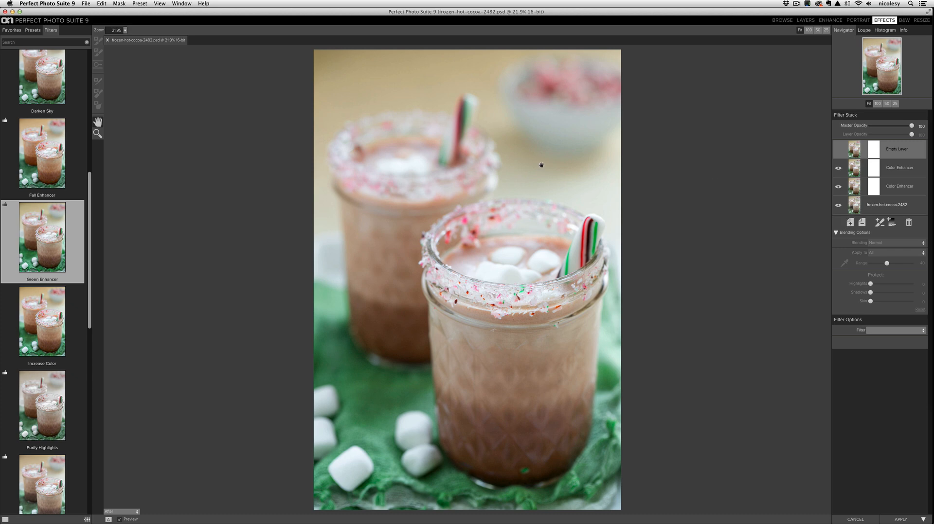
pyautogui.scroll(-10, 51, 191)
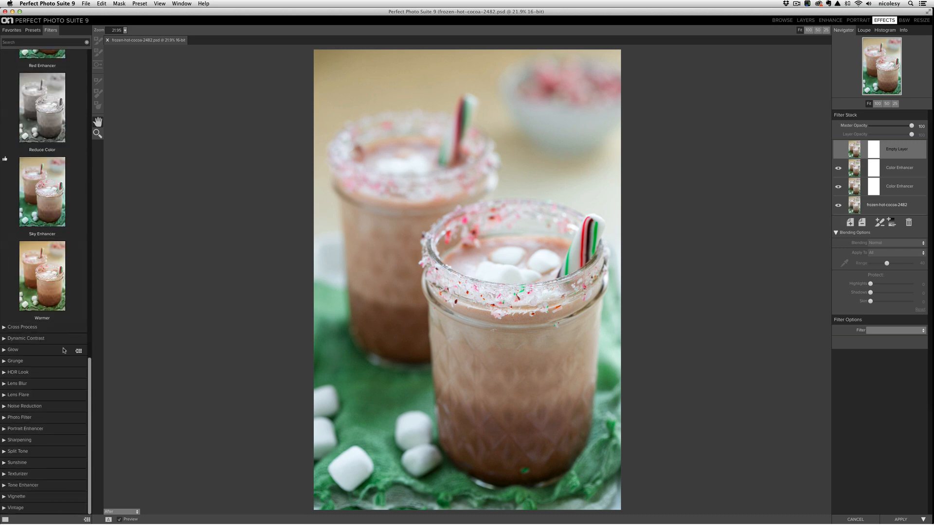
pyautogui.click(5, 452)
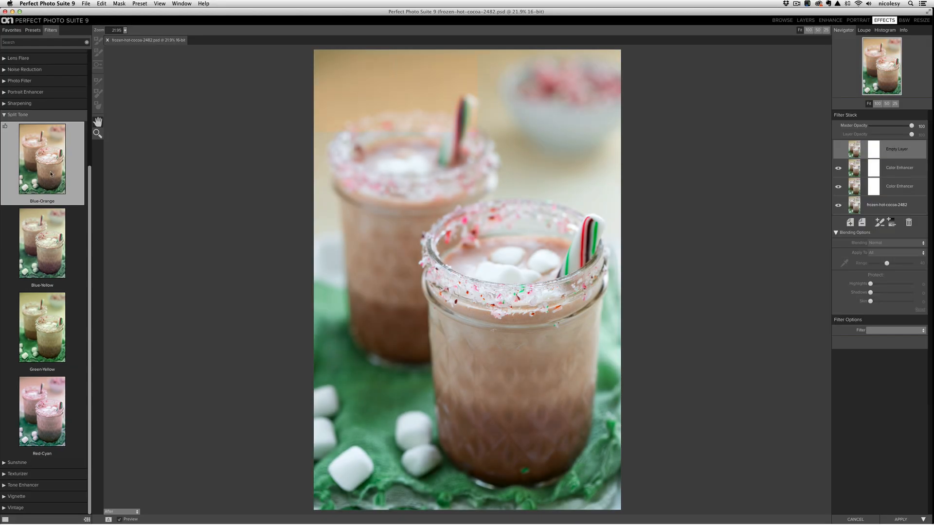
pyautogui.click(51, 174)
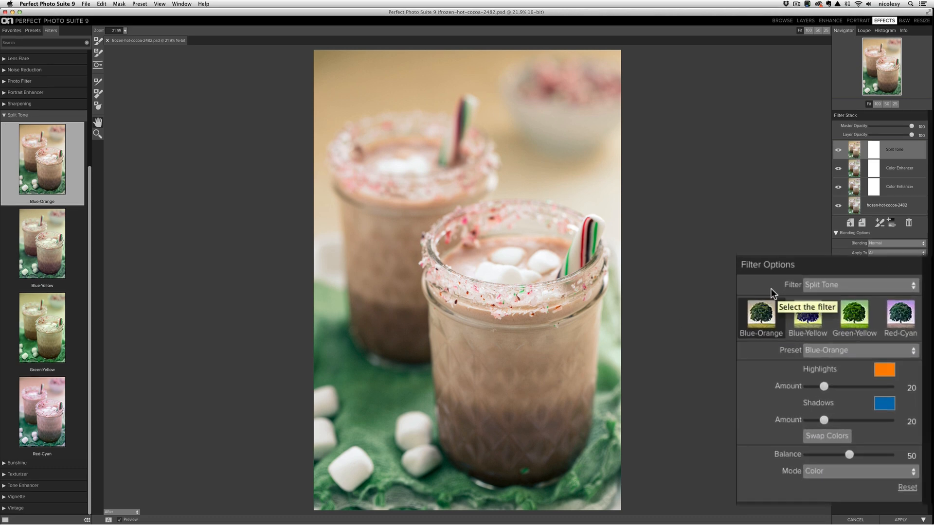
# - Change the split tone's highlights color to pale yellow and its shadows color to a darker blue
pyautogui.click(880, 371)
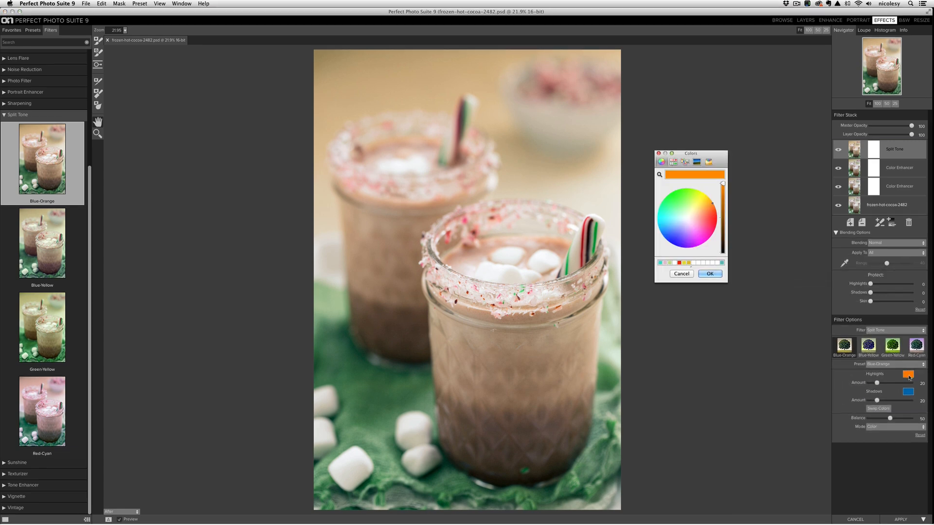
pyautogui.click(694, 202)
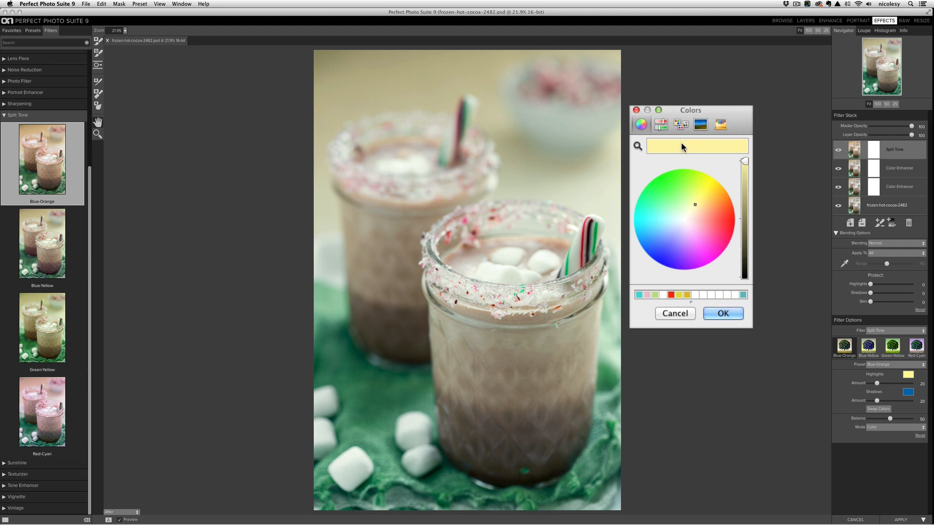
pyautogui.click(726, 314)
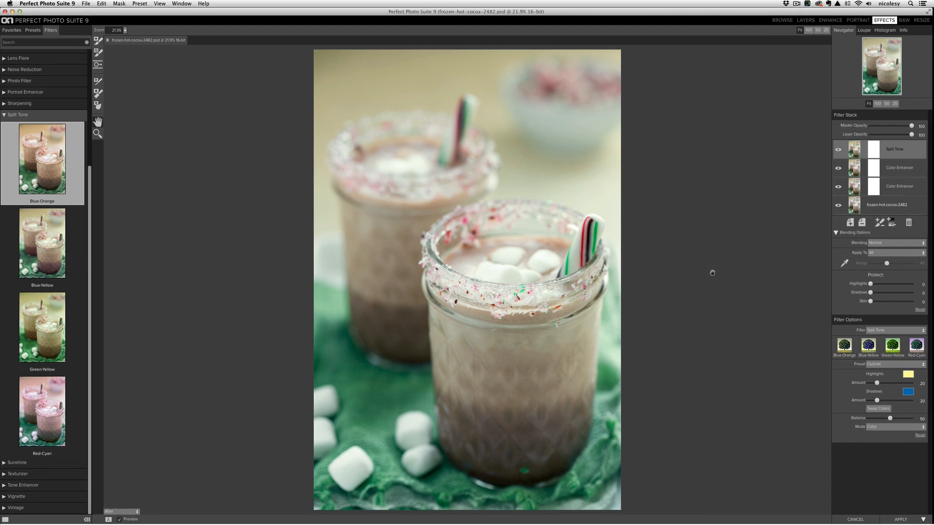
pyautogui.click(908, 392)
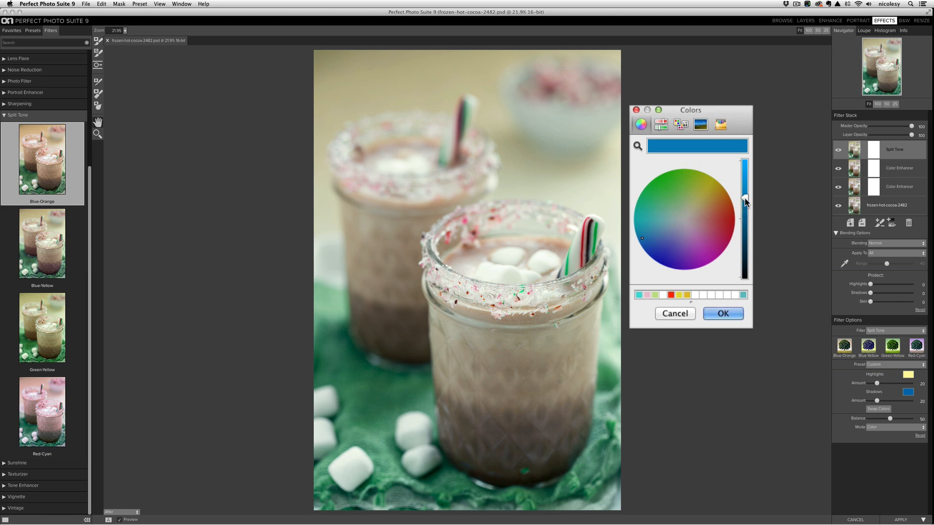
pyautogui.moveTo(745, 202); pyautogui.dragTo(747, 225)
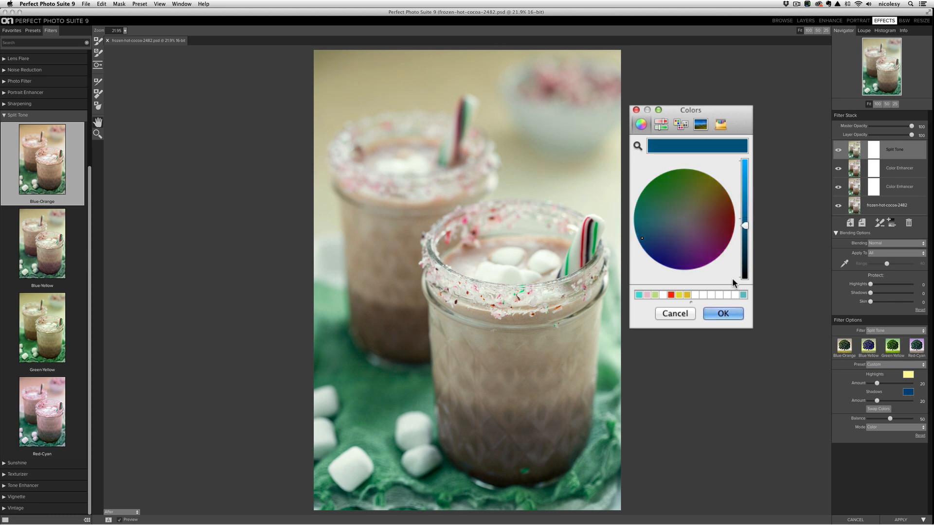
pyautogui.click(725, 312)
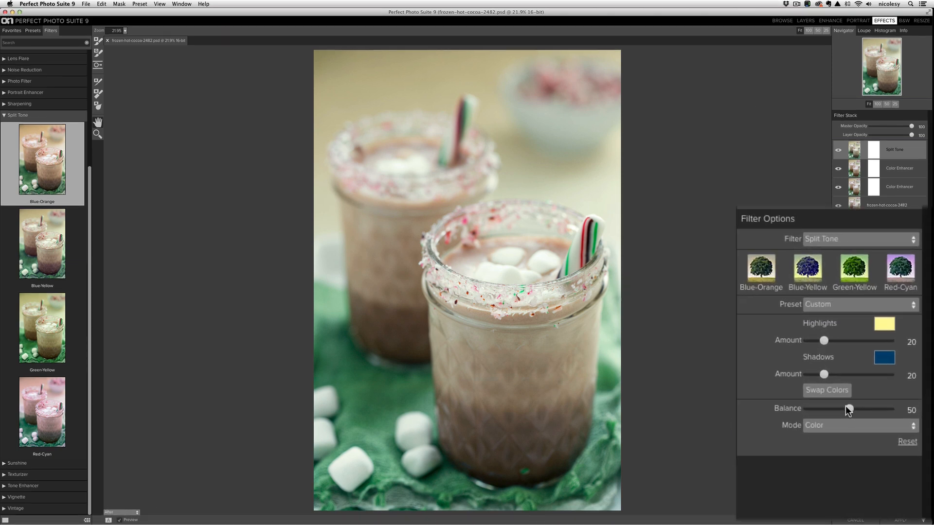
# - Set the split tone's balance to 96, both amounts to 11 and the mode to Darken, comparing the photo without the filter
pyautogui.moveTo(848, 411); pyautogui.dragTo(876, 409)
pyautogui.moveTo(818, 341); pyautogui.dragTo(811, 342)
pyautogui.moveTo(816, 375); pyautogui.dragTo(810, 376)
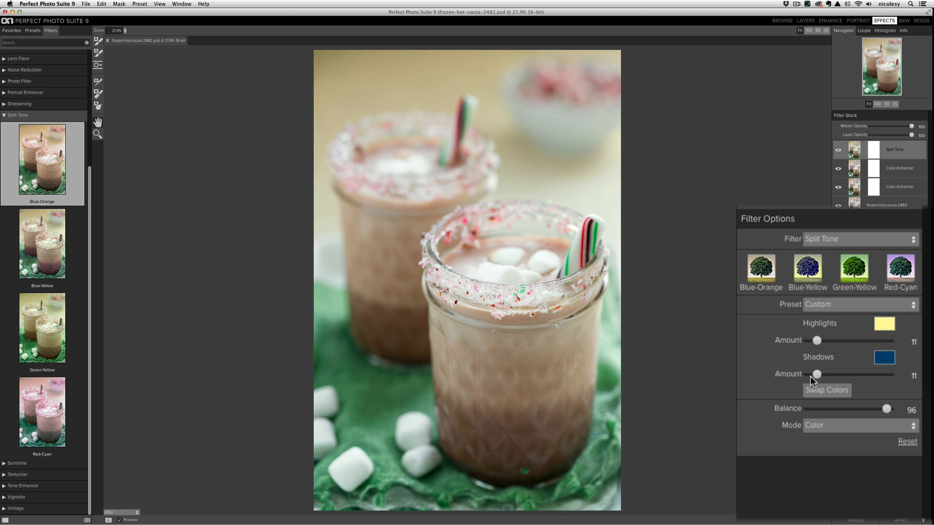
pyautogui.click(833, 426)
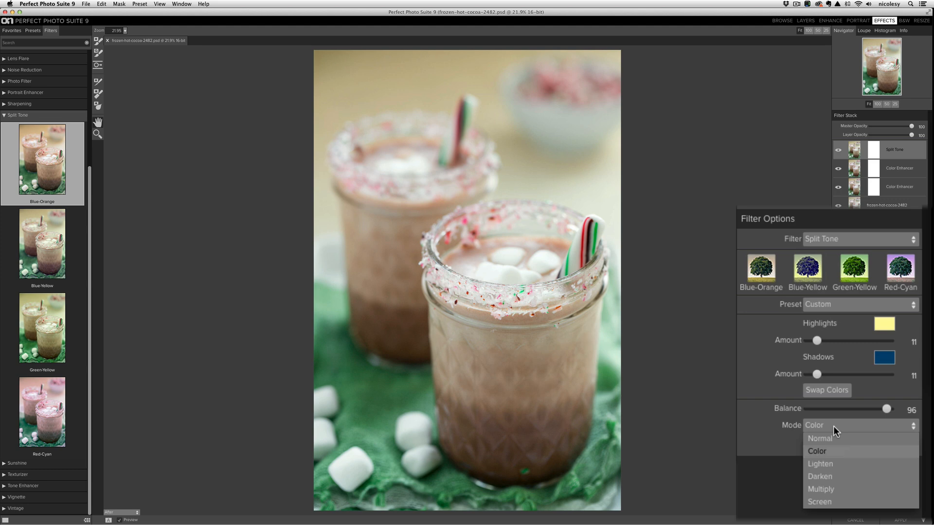
pyautogui.click(831, 480)
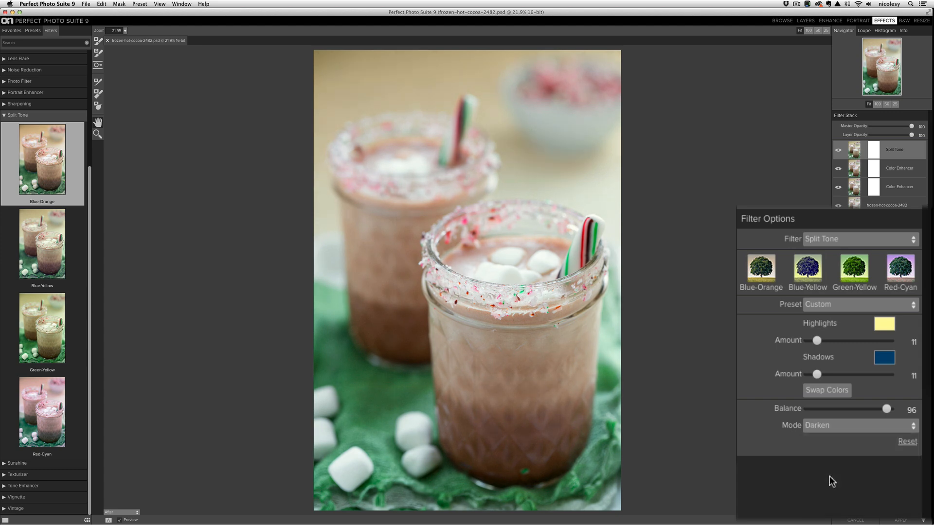
pyautogui.click(838, 152)
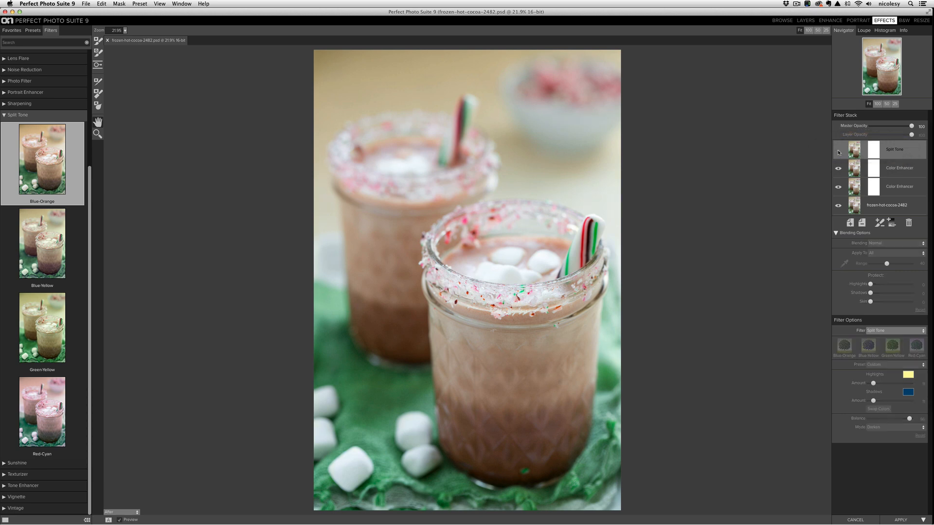
pyautogui.click(839, 152)
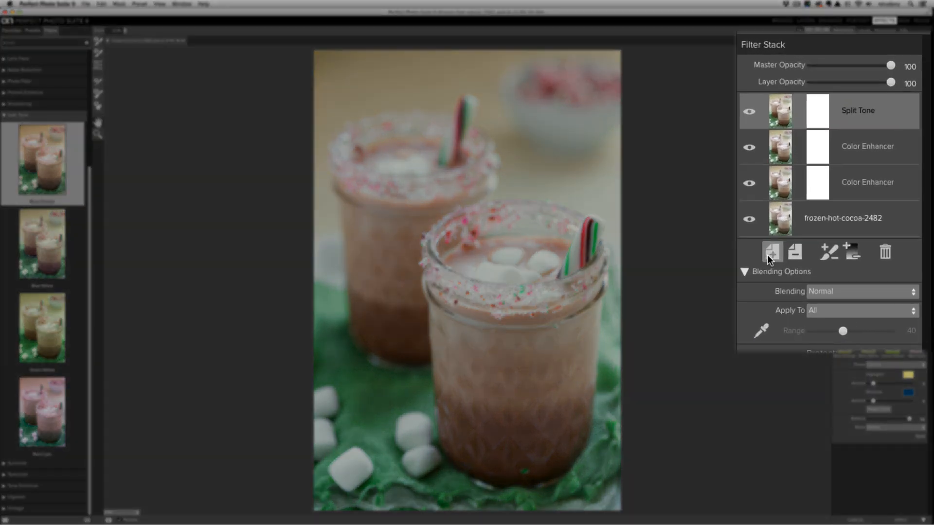
# - Add a new filter layer with the Sunshine filter's Sunshine preset and compare the photo with and without it
pyautogui.click(767, 256)
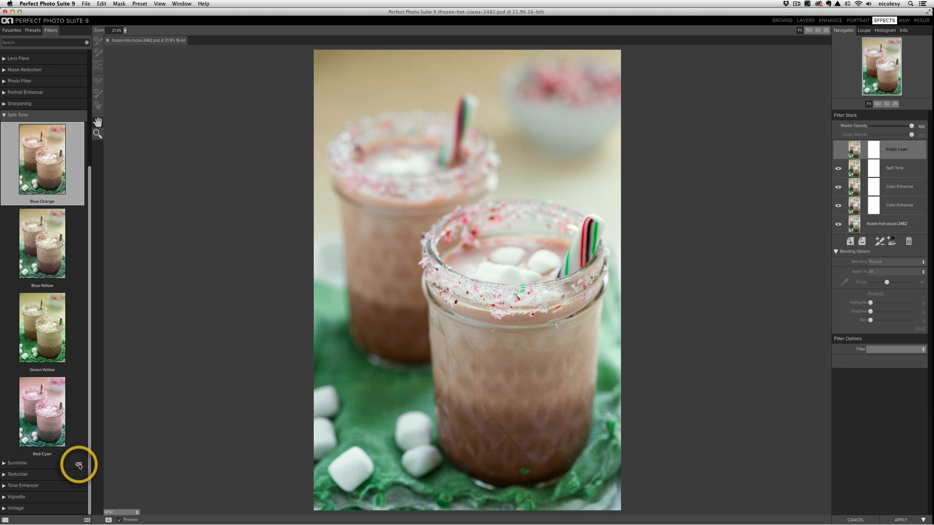
pyautogui.click(79, 466)
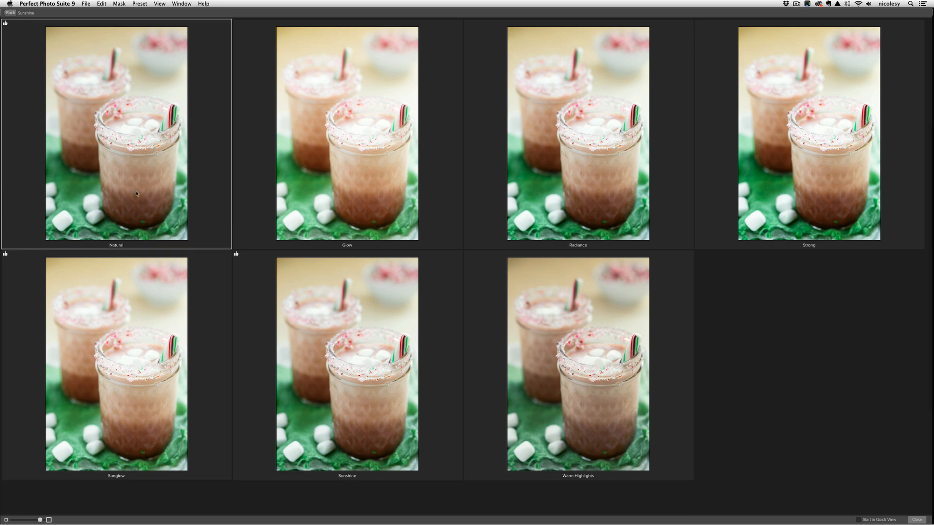
pyautogui.doubleClick(360, 353)
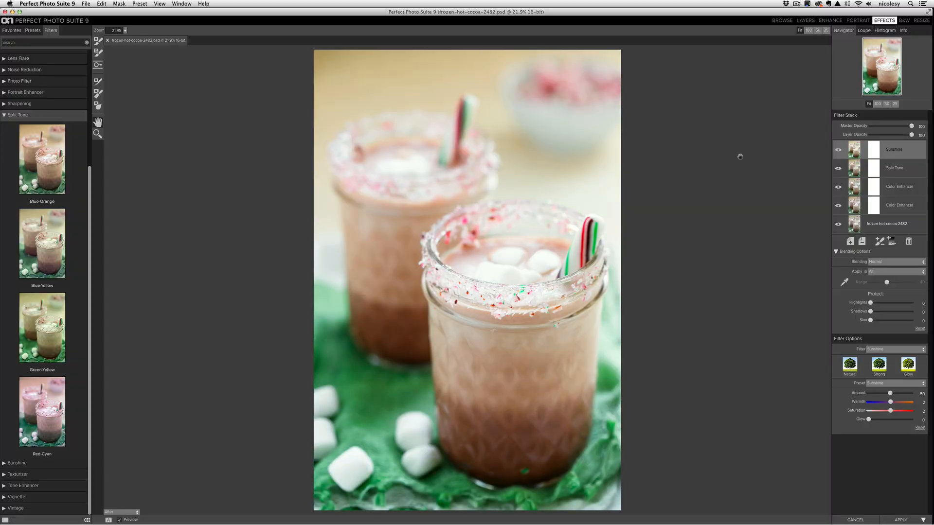
pyautogui.click(838, 151)
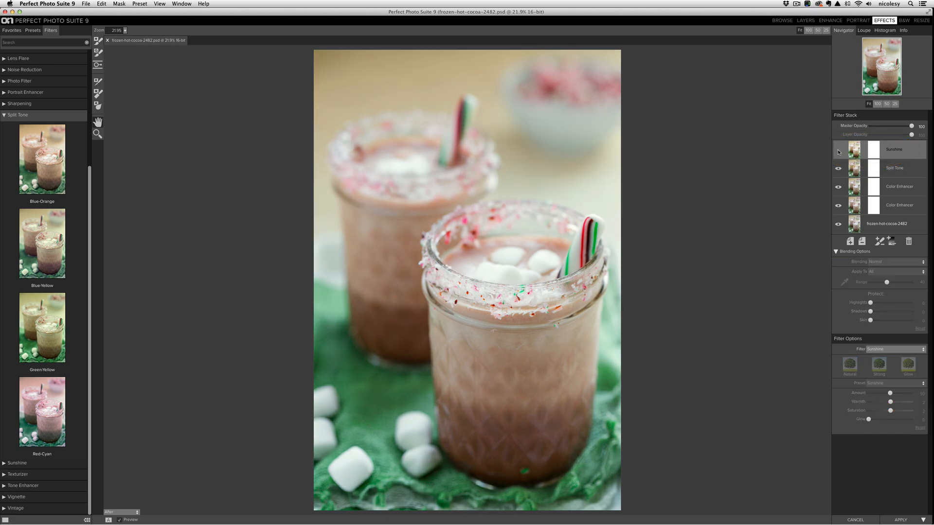
pyautogui.click(839, 152)
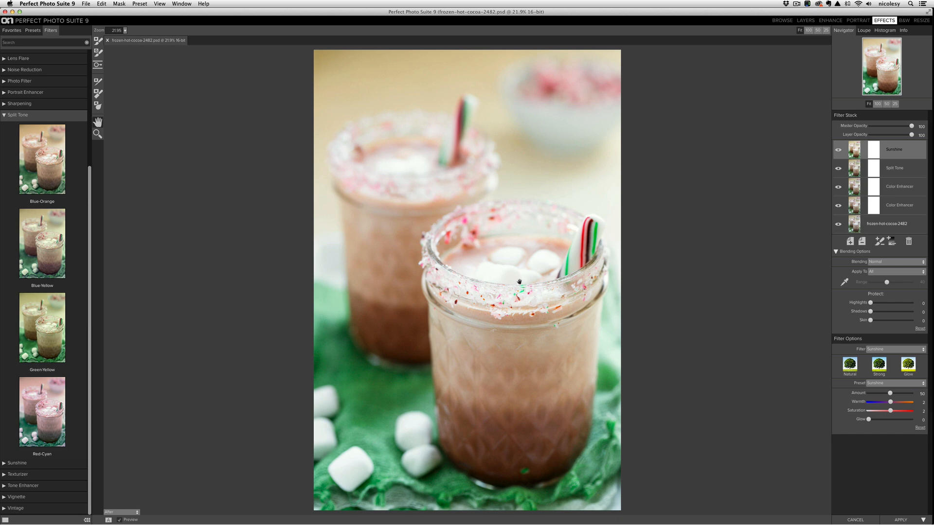
# - Set up the Masking Brush in Paint Out mode with 17 opacity and 100 feather
pyautogui.click(97, 41)
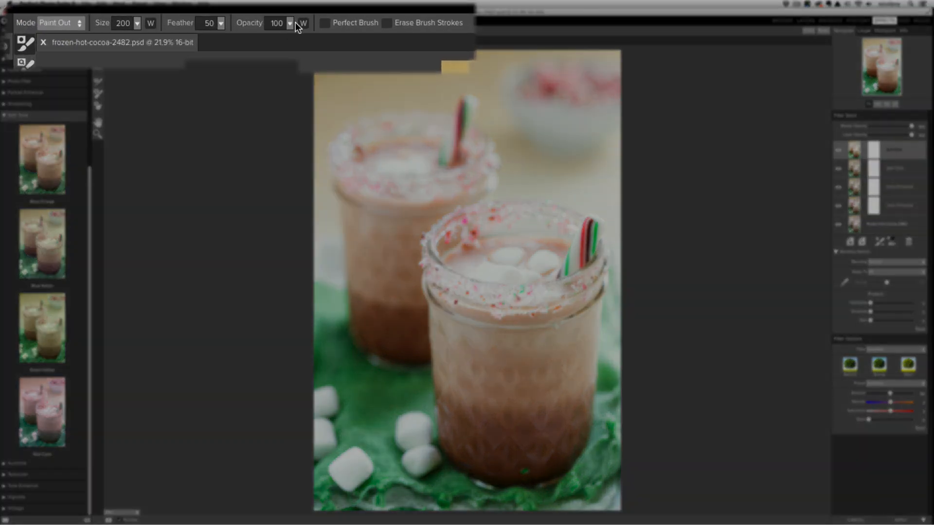
pyautogui.click(291, 23)
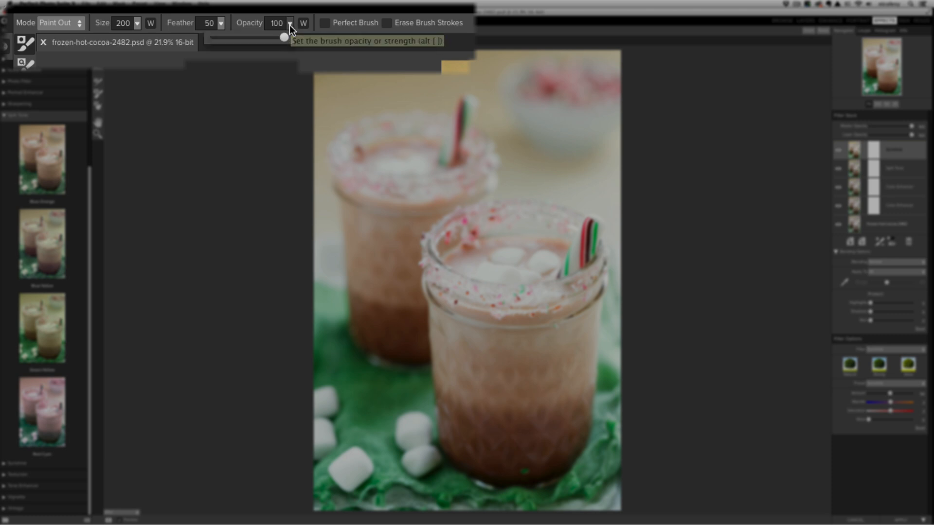
pyautogui.moveTo(233, 41); pyautogui.dragTo(225, 46)
pyautogui.click(286, 24)
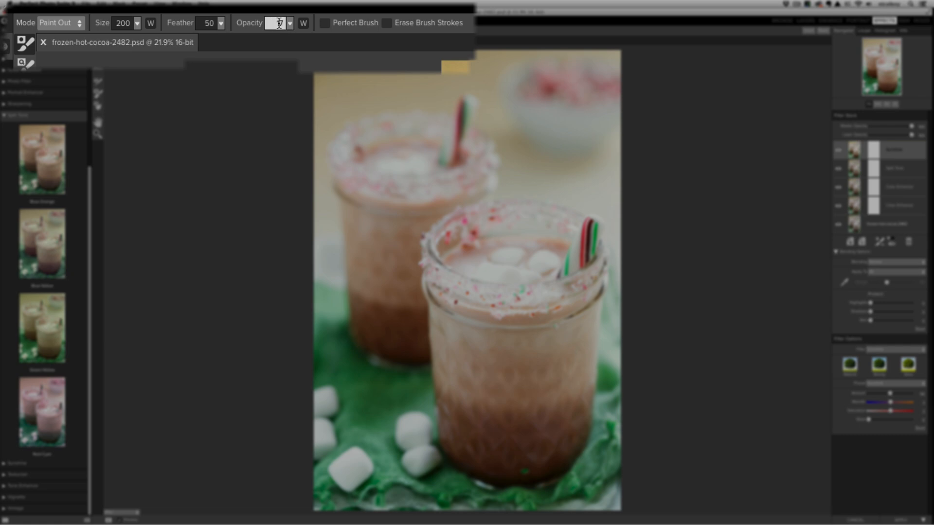
pyautogui.click(222, 25)
pyautogui.click(221, 23)
pyautogui.click(218, 35)
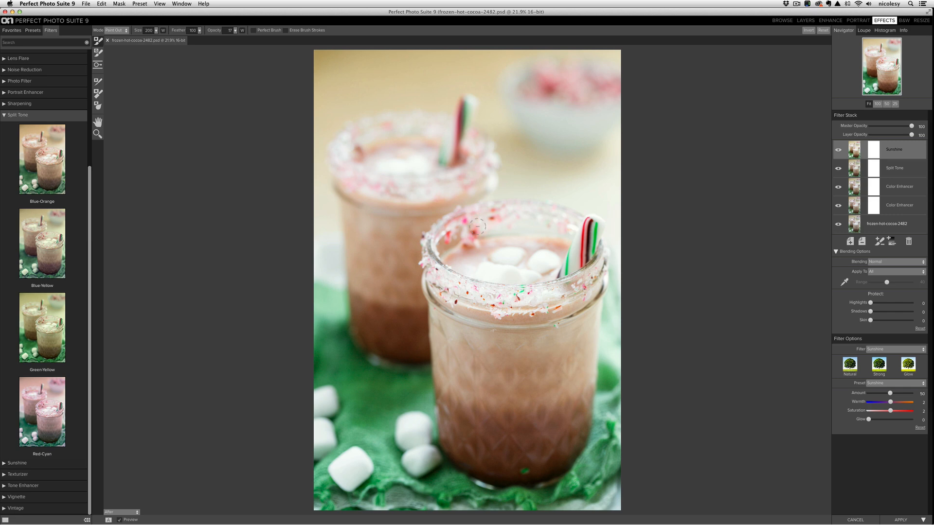
# - Enlarge the brush to 500 and paint the Sunshine effect out of the front jar's marshmallows, checking the photo without the filter
pyautogui.press(']')
pyautogui.press(']')
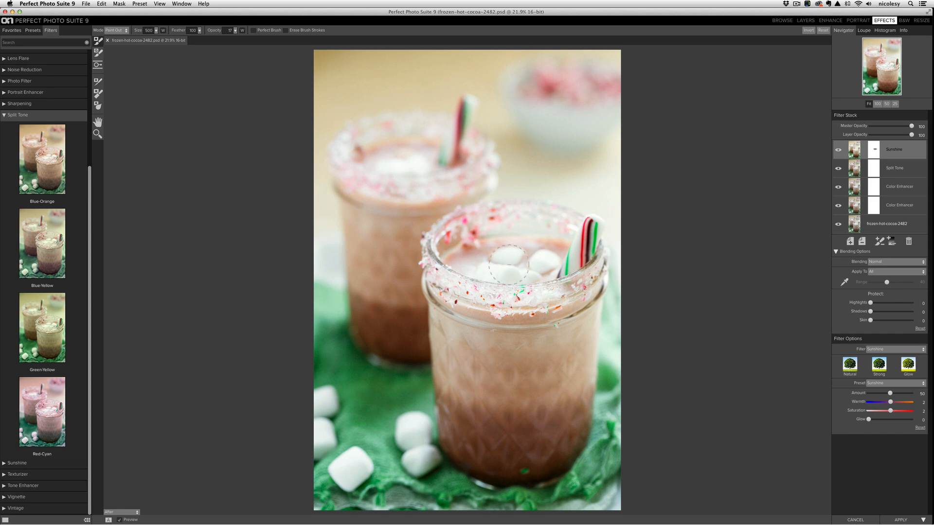
pyautogui.click(838, 151)
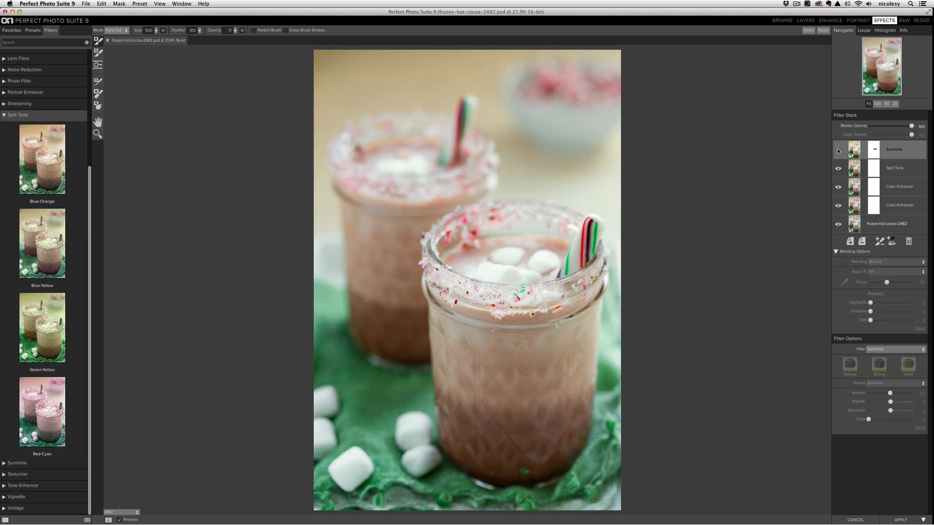
pyautogui.click(839, 151)
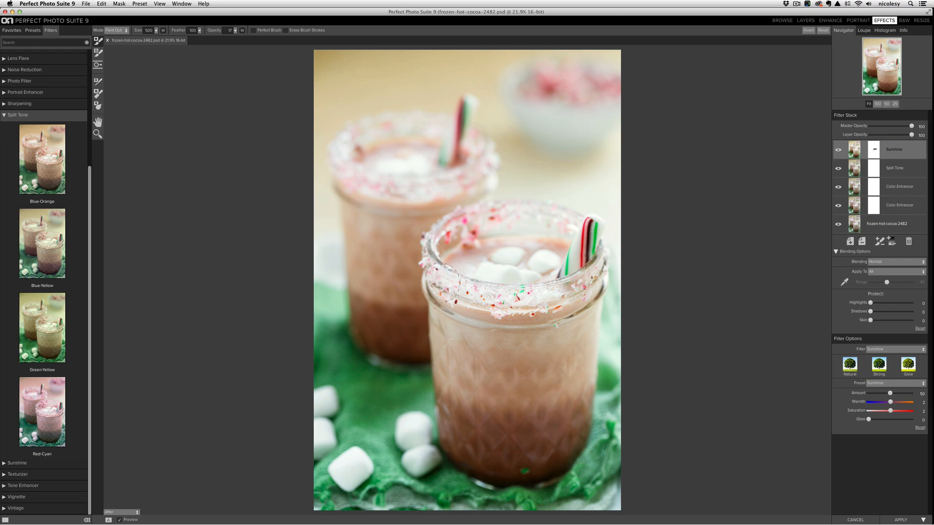
# - Show the Sunshine mask in red, paint the effect out of the back jar's drink surface, and return to the After view
pyautogui.click(122, 513)
pyautogui.click(118, 460)
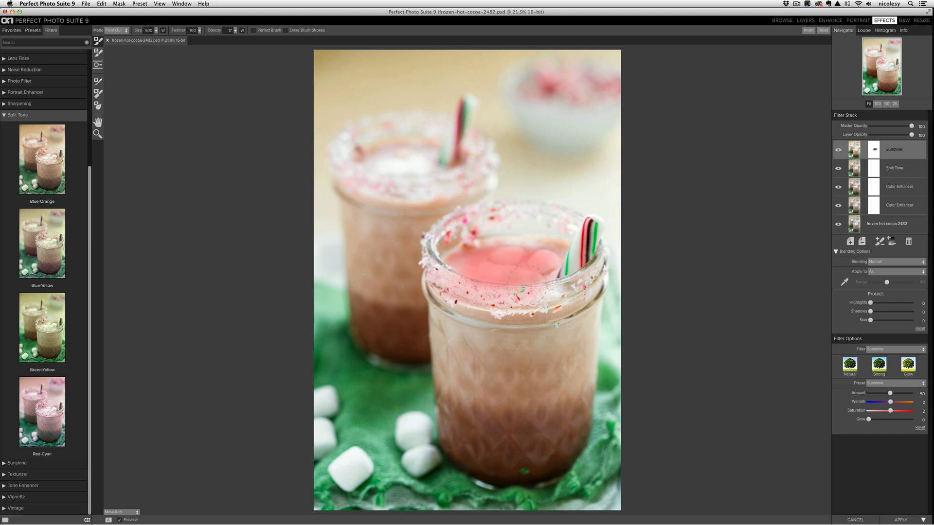
pyautogui.moveTo(406, 165)
pyautogui.mouseDown()
pyautogui.moveTo(367, 170)
pyautogui.moveTo(422, 167)
pyautogui.moveTo(425, 174)
pyautogui.moveTo(376, 177)
pyautogui.moveTo(358, 170)
pyautogui.moveTo(355, 154)
pyautogui.moveTo(358, 167)
pyautogui.moveTo(427, 173)
pyautogui.moveTo(420, 180)
pyautogui.moveTo(429, 173)
pyautogui.moveTo(390, 177)
pyautogui.moveTo(405, 185)
pyautogui.moveTo(413, 164)
pyautogui.moveTo(401, 175)
pyautogui.moveTo(421, 169)
pyautogui.moveTo(458, 182)
pyautogui.moveTo(432, 188)
pyautogui.mouseUp()
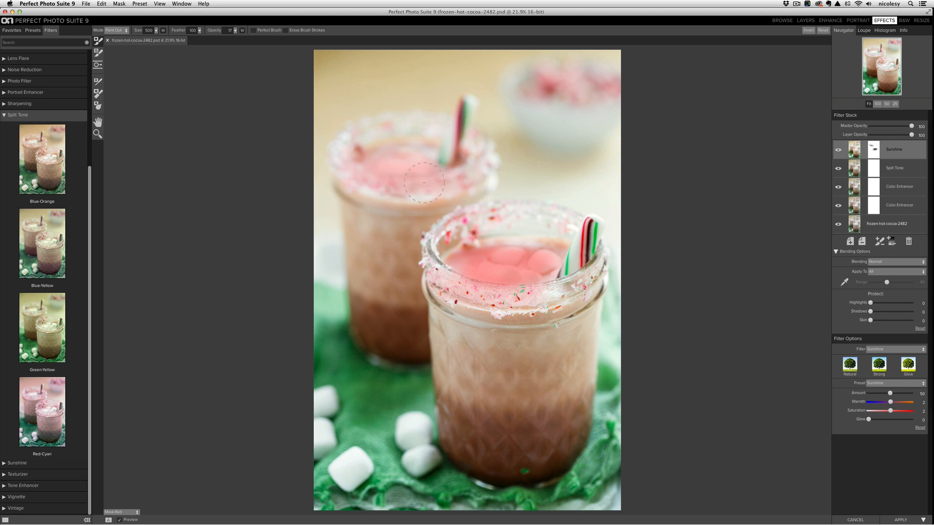
pyautogui.click(125, 513)
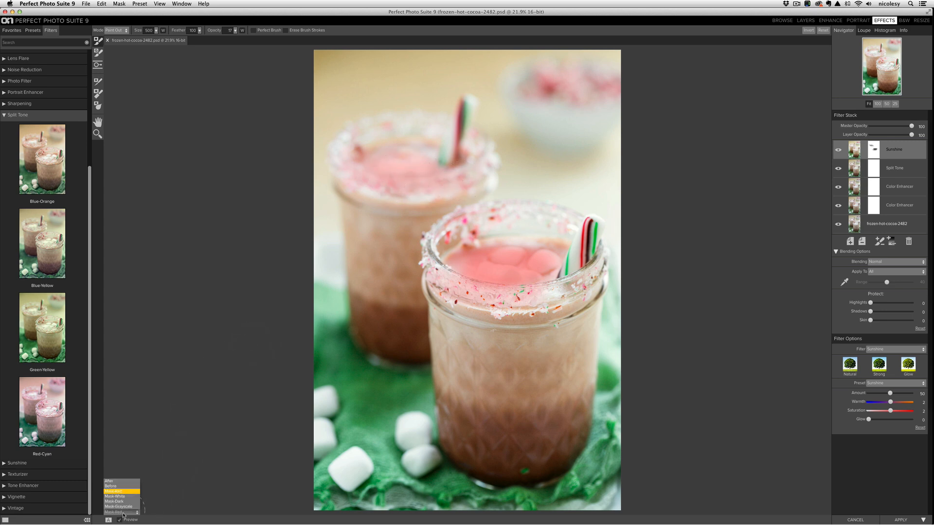
pyautogui.click(121, 482)
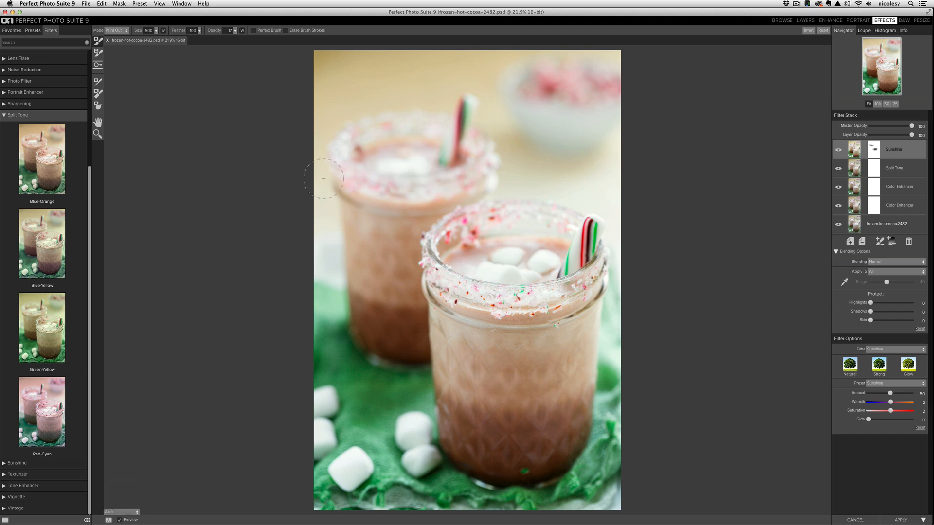
# - Lower the Sunshine layer's opacity to 64 and compare the photo with the effects preview off and on
pyautogui.click(839, 149)
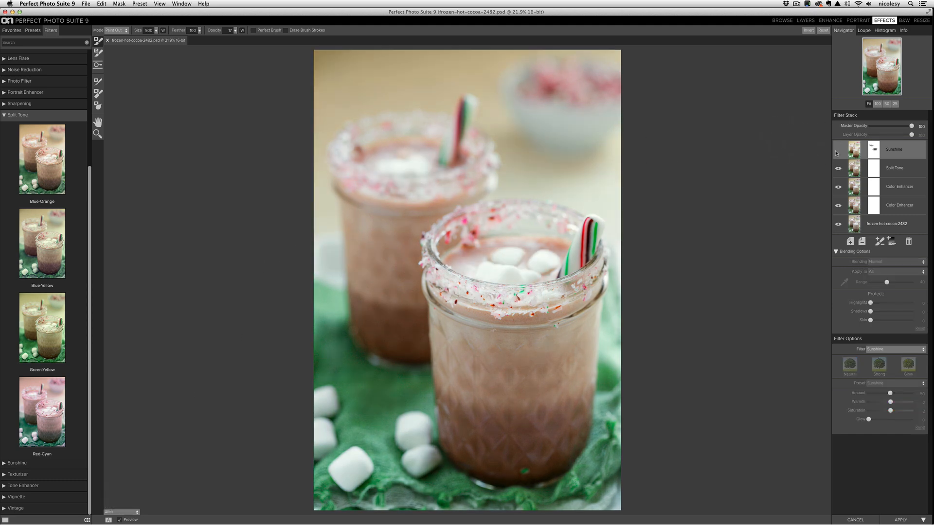
pyautogui.click(839, 151)
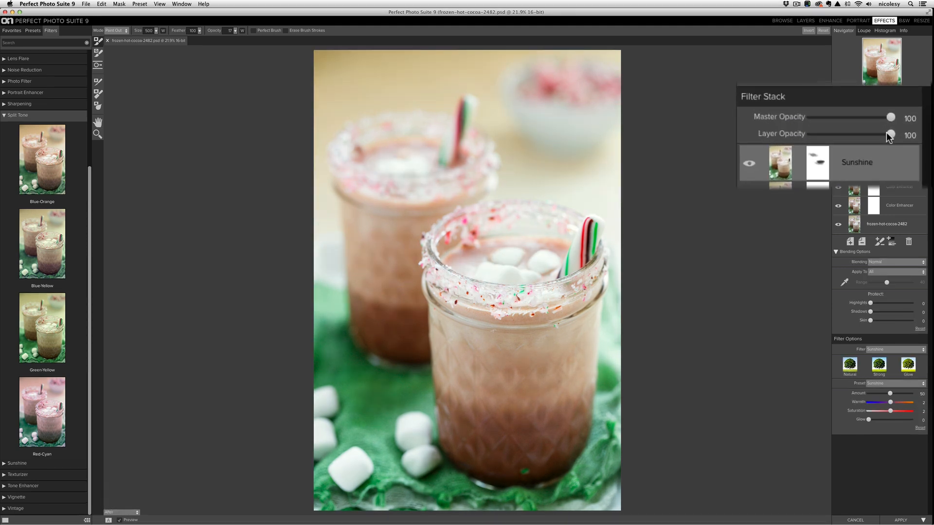
pyautogui.moveTo(883, 132); pyautogui.dragTo(862, 144)
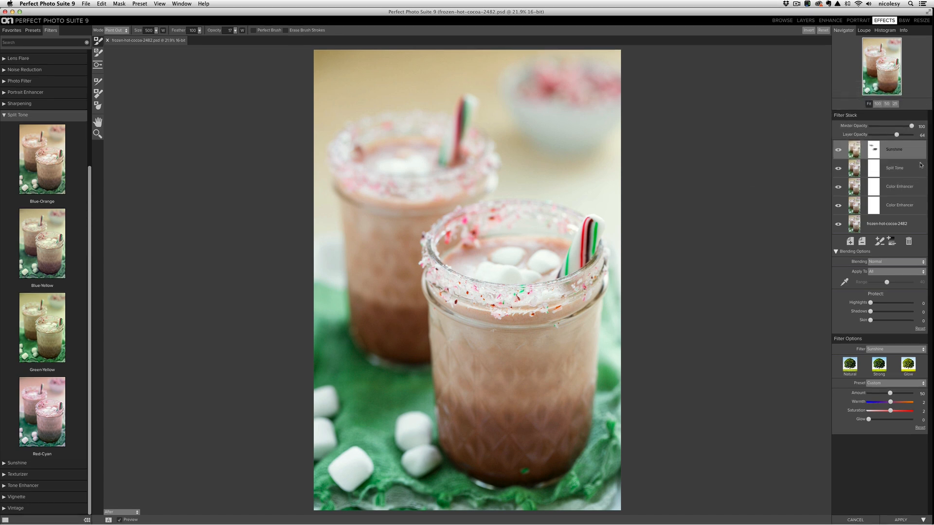
pyautogui.press('super+p')
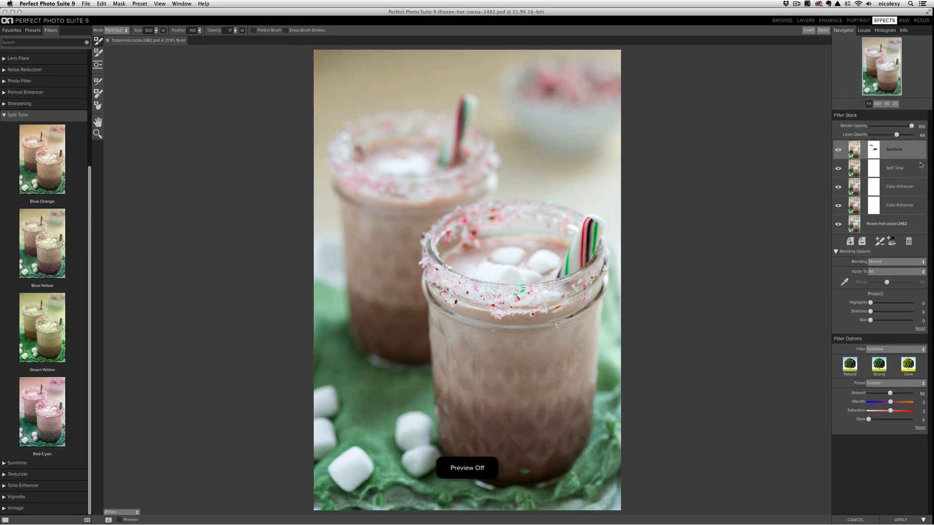
pyautogui.press('super+p')
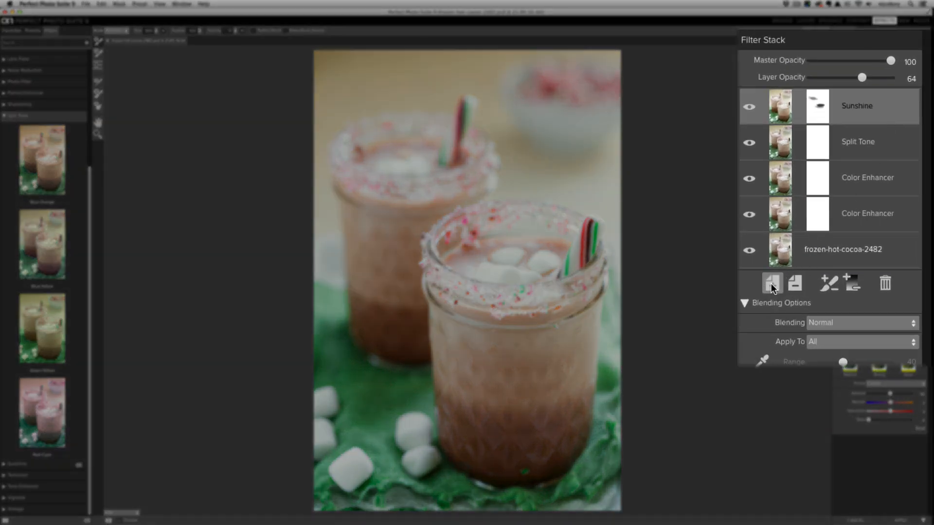
# - Add a new filter layer with the Sharpening filter's Amazing Detail Finder preset, viewing the photo at 50% zoom
pyautogui.click(850, 261)
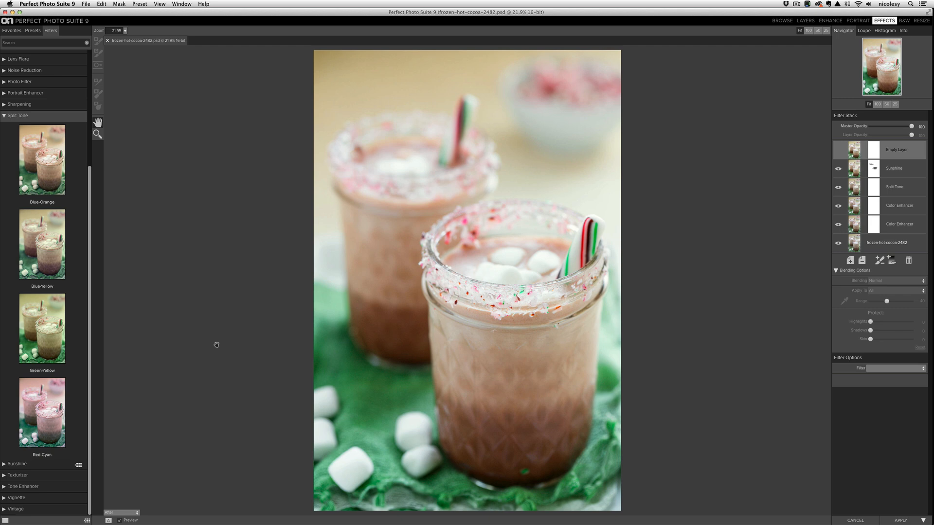
pyautogui.scroll(5, 67, 458)
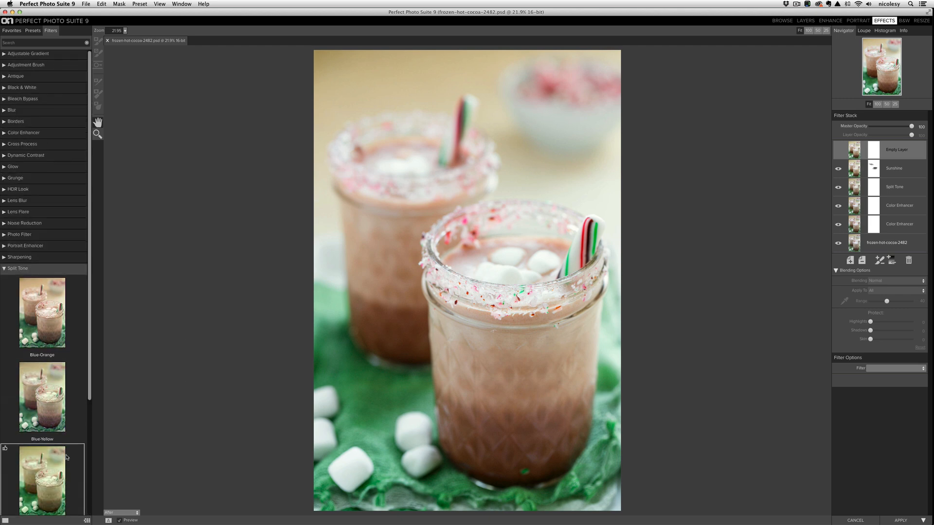
pyautogui.click(4, 258)
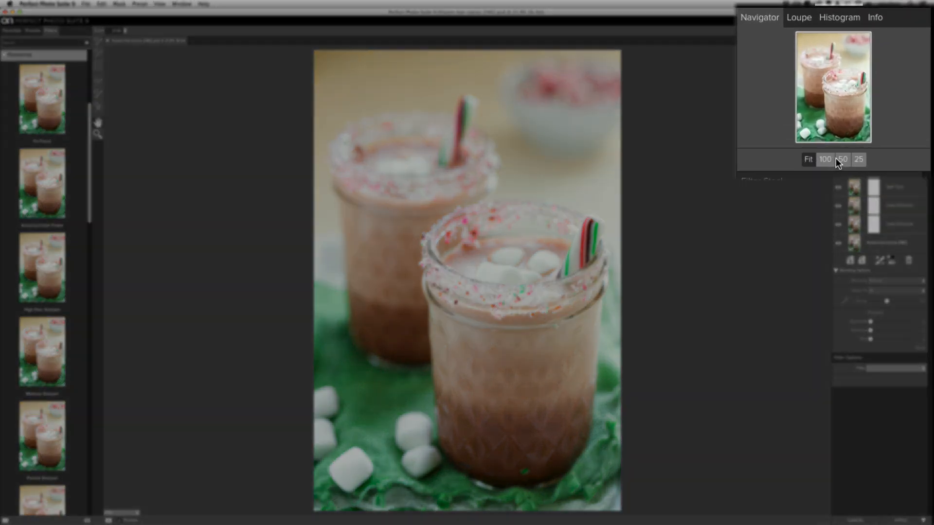
pyautogui.click(841, 161)
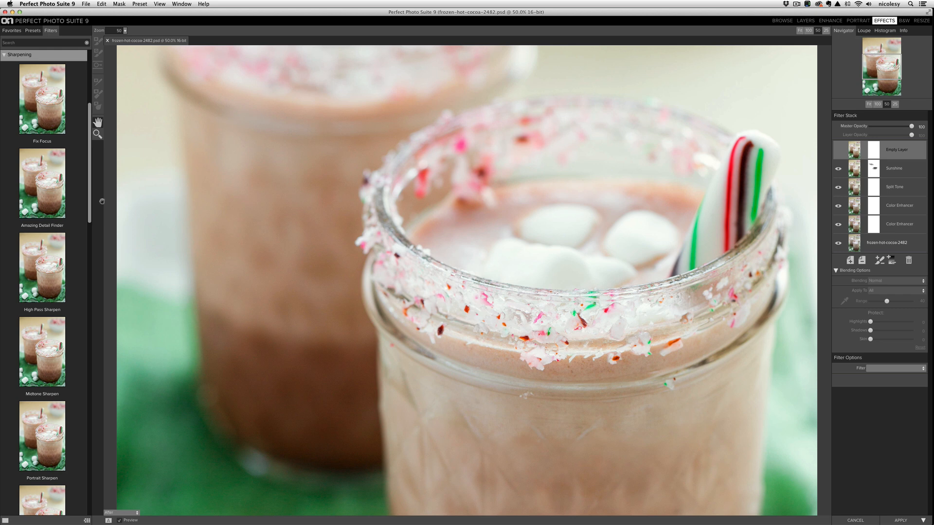
pyautogui.click(48, 185)
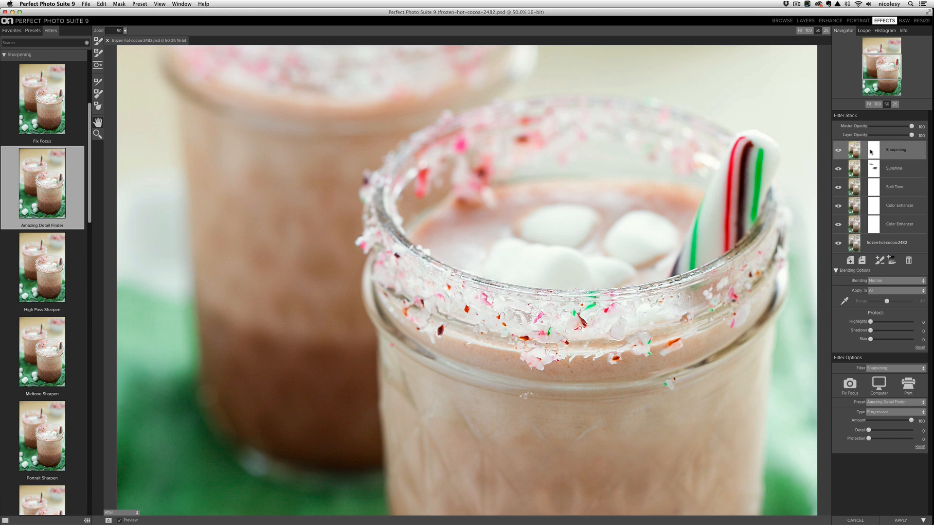
# - Reduce the Sharpening layer's opacity to 56, compare the photo with and without it, and fit the photo in view
pyautogui.click(849, 131)
pyautogui.click(838, 150)
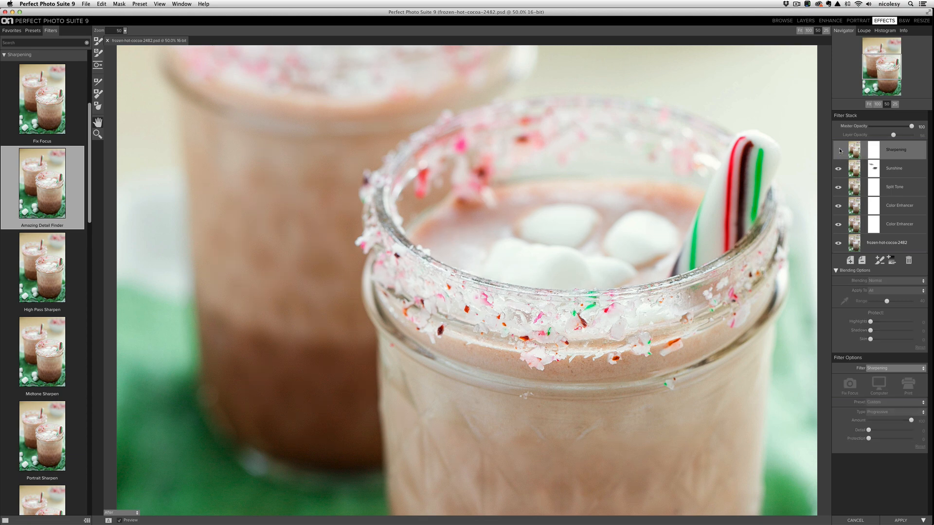
pyautogui.click(838, 150)
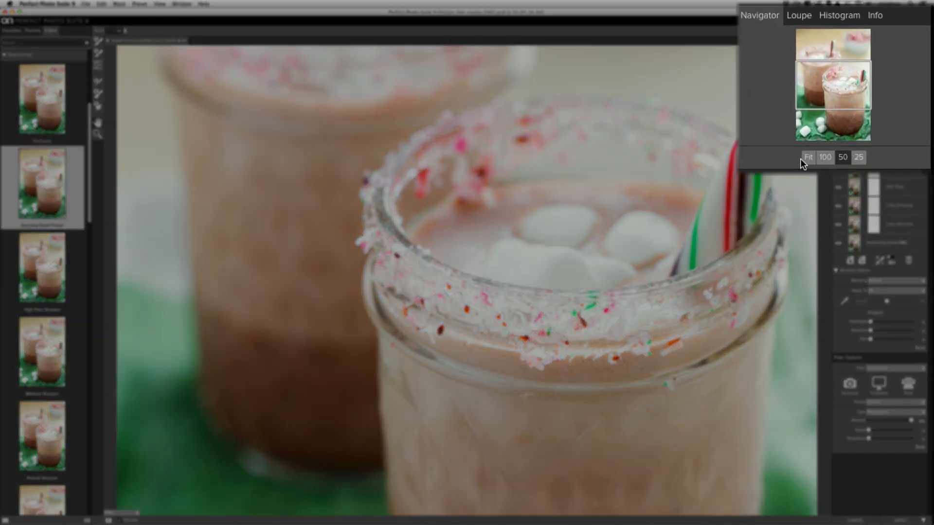
pyautogui.click(803, 157)
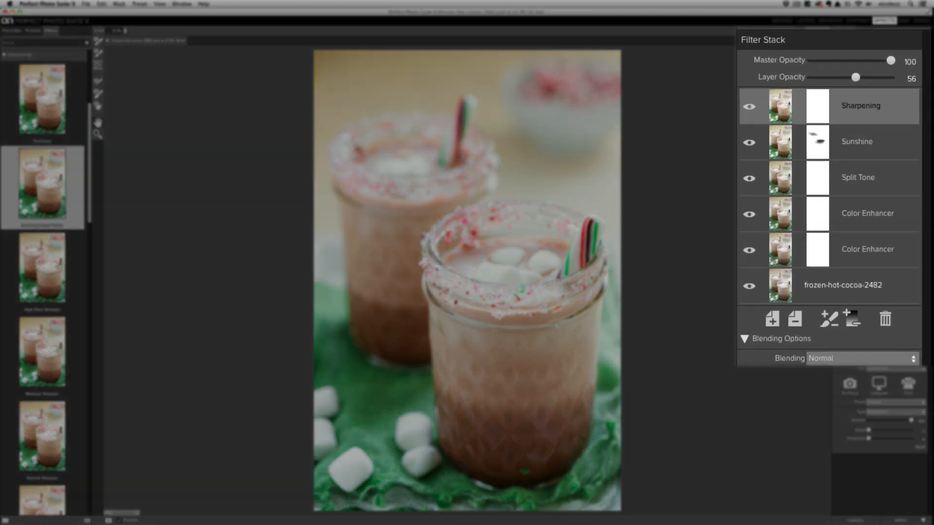
# - Add a new filter layer with the Glow filter's Dark Glow Vignette preset
pyautogui.click(850, 260)
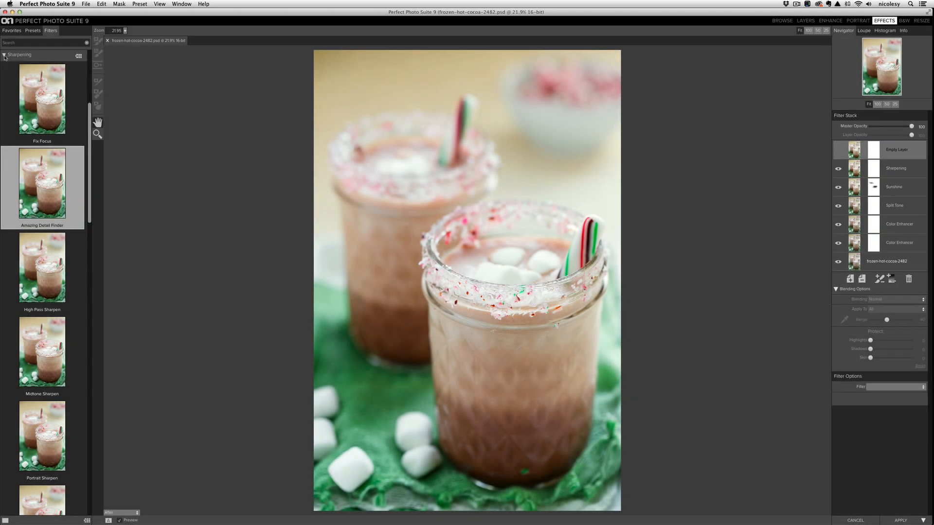
pyautogui.click(4, 55)
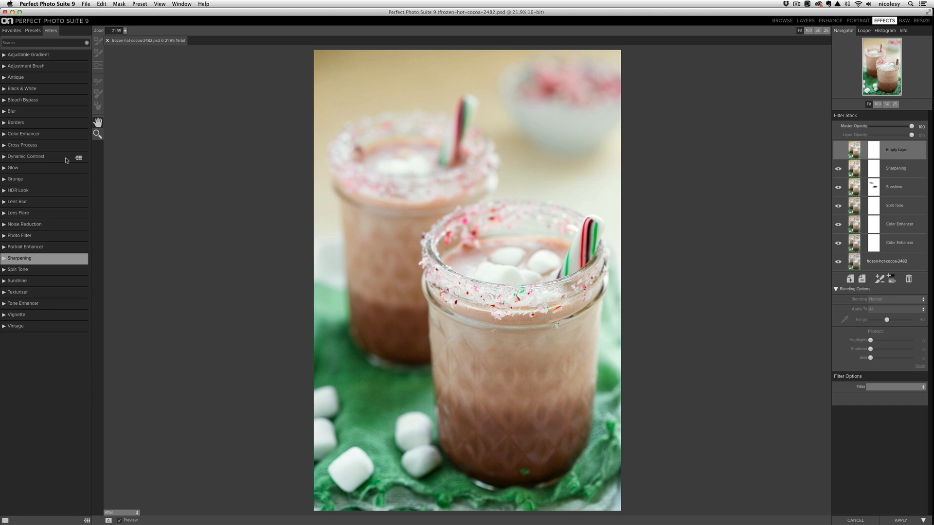
pyautogui.click(4, 167)
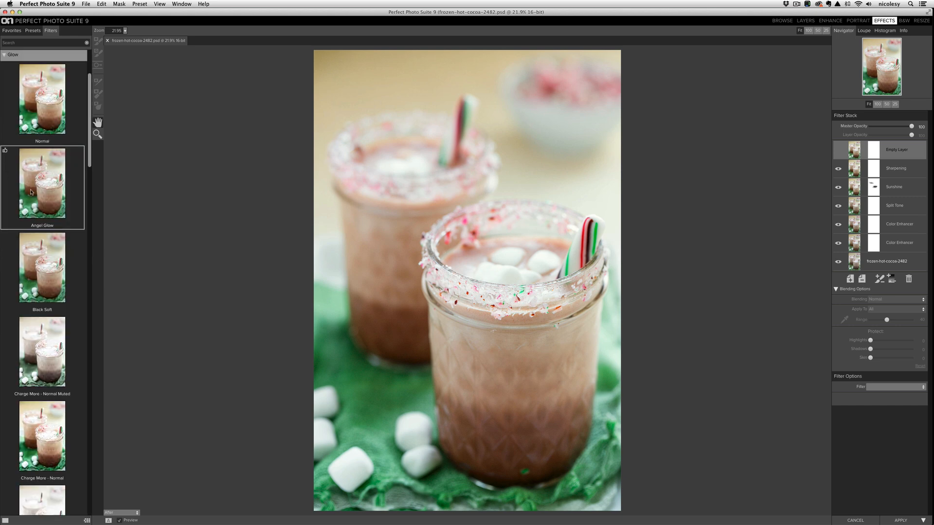
pyautogui.scroll(-5, 30, 192)
pyautogui.scroll(-6, 31, 193)
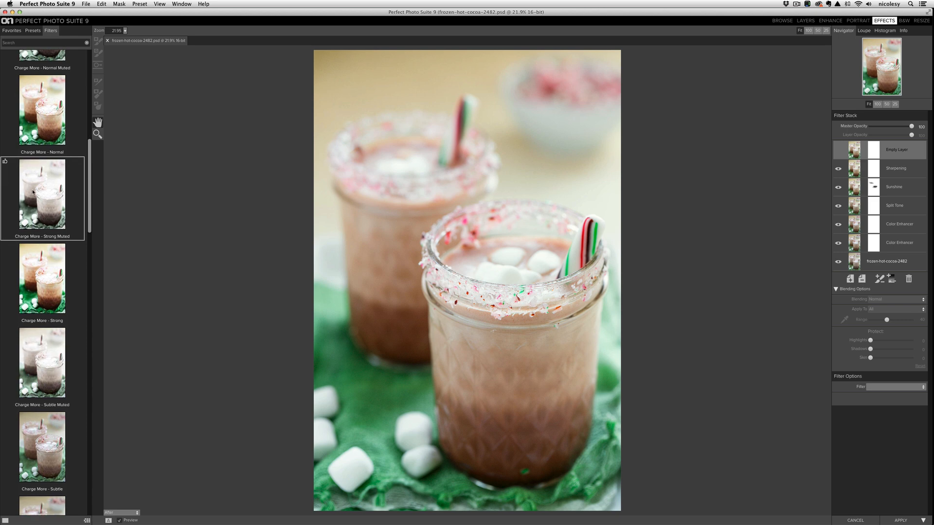
pyautogui.scroll(-4, 33, 192)
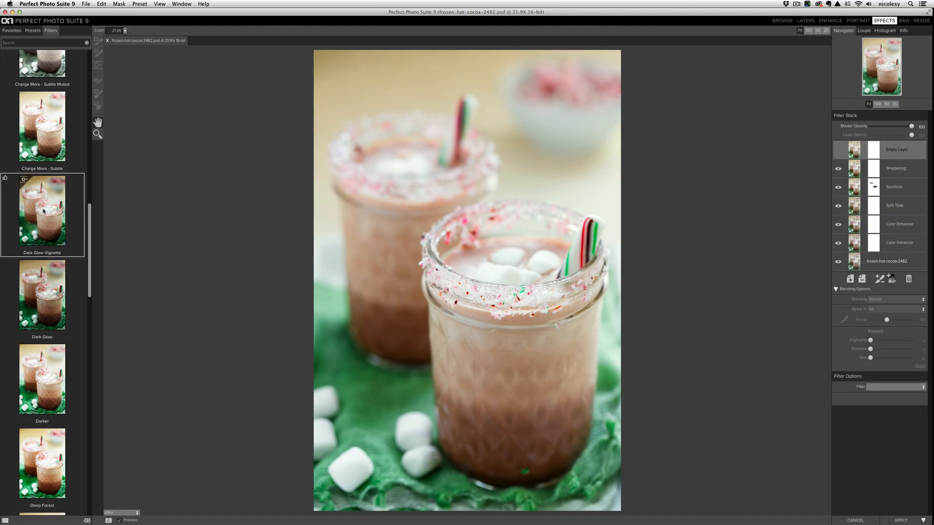
pyautogui.click(44, 210)
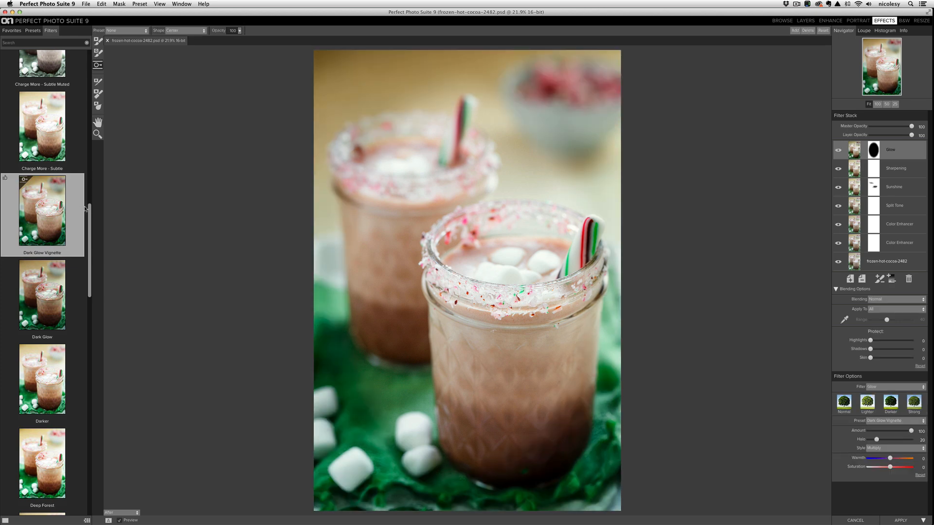
# - Center the Glow's vignette mask on the front jar's rim and reshape its oval into a near circle
pyautogui.moveTo(306, 75)
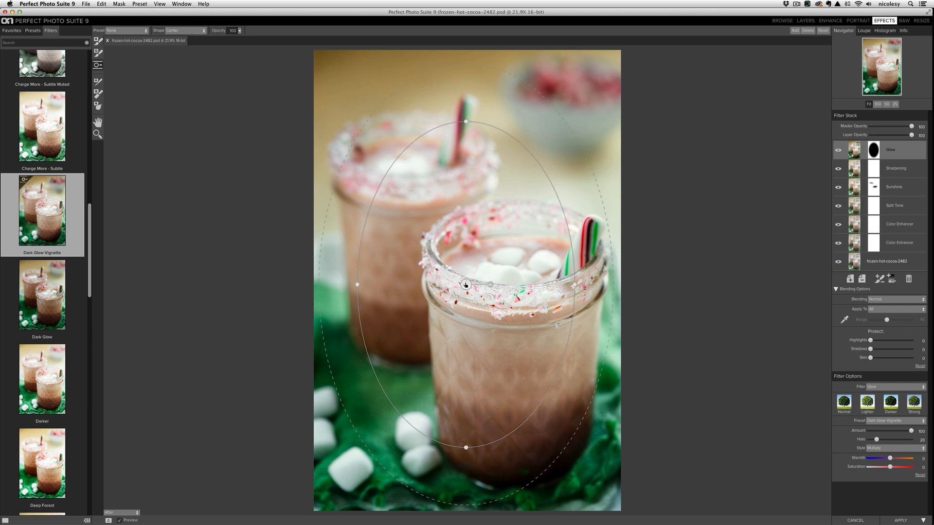
pyautogui.moveTo(465, 285); pyautogui.dragTo(498, 300)
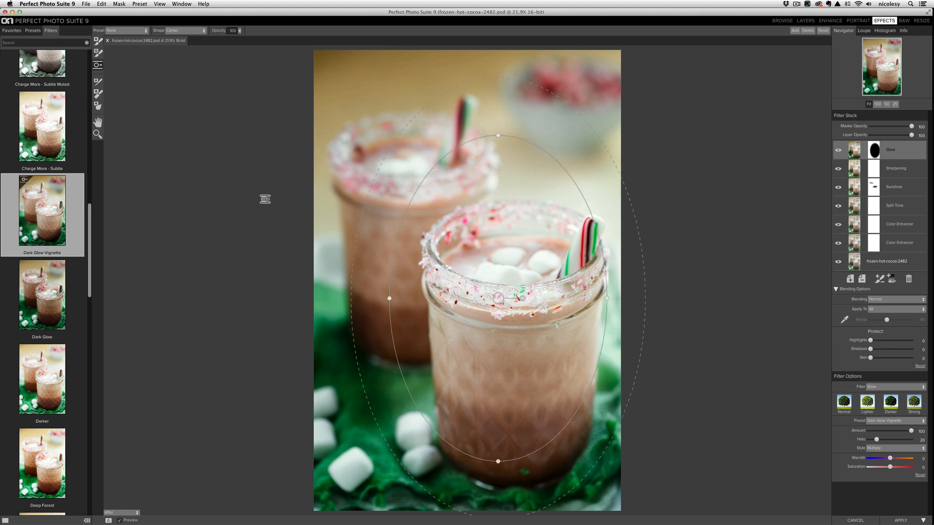
pyautogui.moveTo(920, 206)
pyautogui.moveTo(499, 138); pyautogui.dragTo(500, 178)
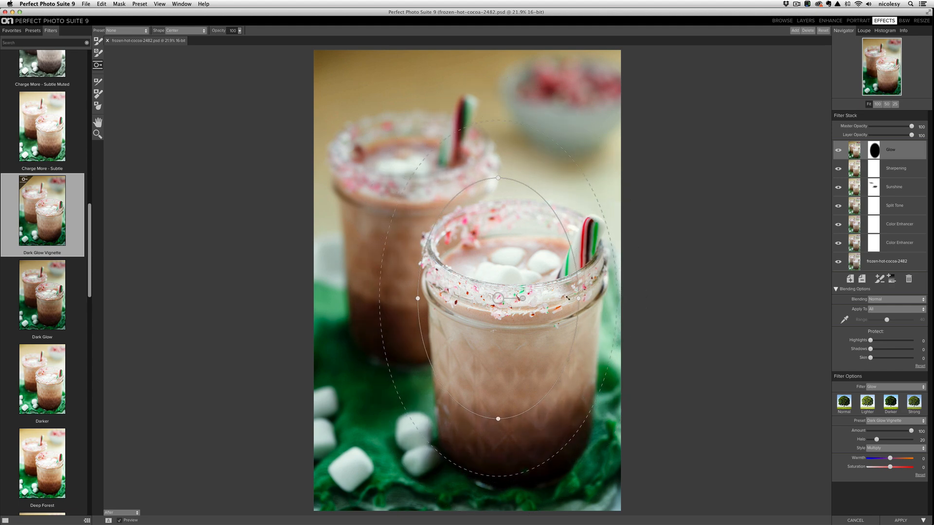
pyautogui.moveTo(578, 298); pyautogui.dragTo(617, 298)
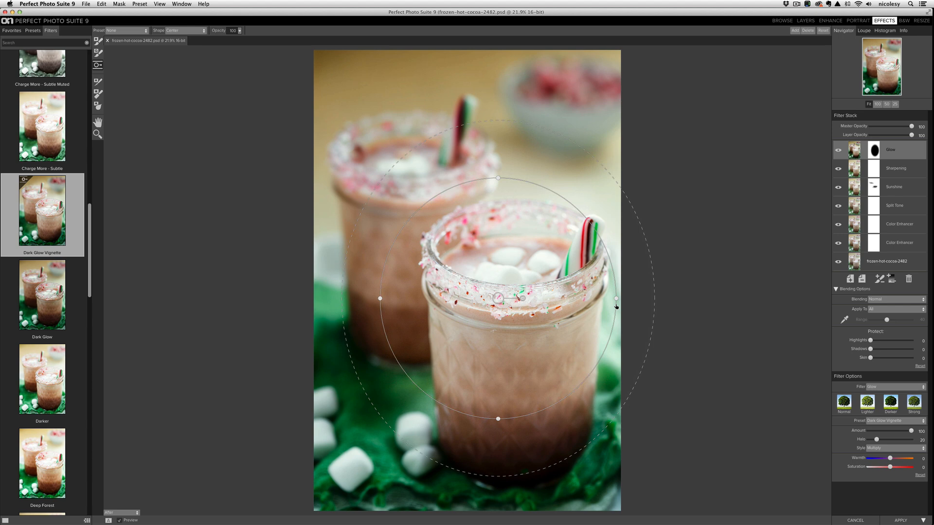
pyautogui.moveTo(497, 298)
pyautogui.mouseDown()
pyautogui.moveTo(513, 305)
pyautogui.moveTo(496, 306)
pyautogui.mouseUp()
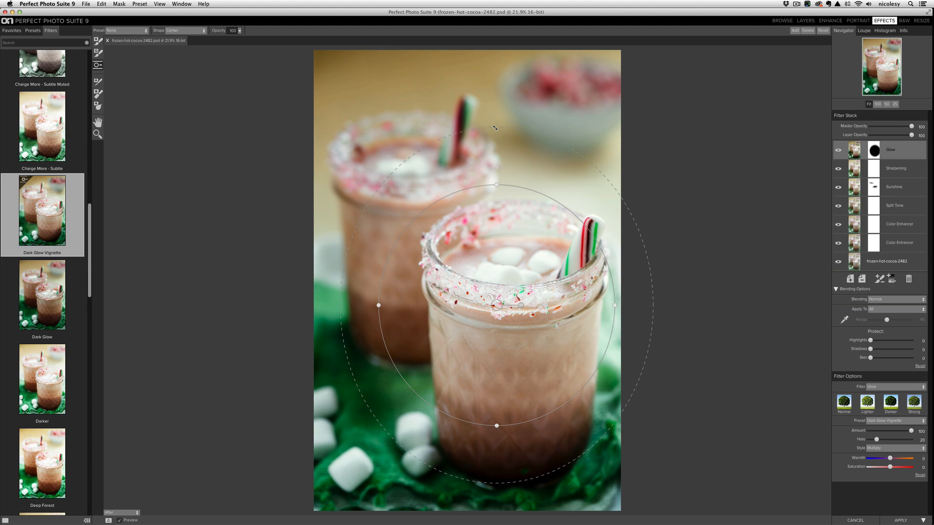
# - Widen the feather of the Glow's vignette mask and compare the photo with and without the Glow layer
pyautogui.moveTo(495, 127); pyautogui.dragTo(451, 68)
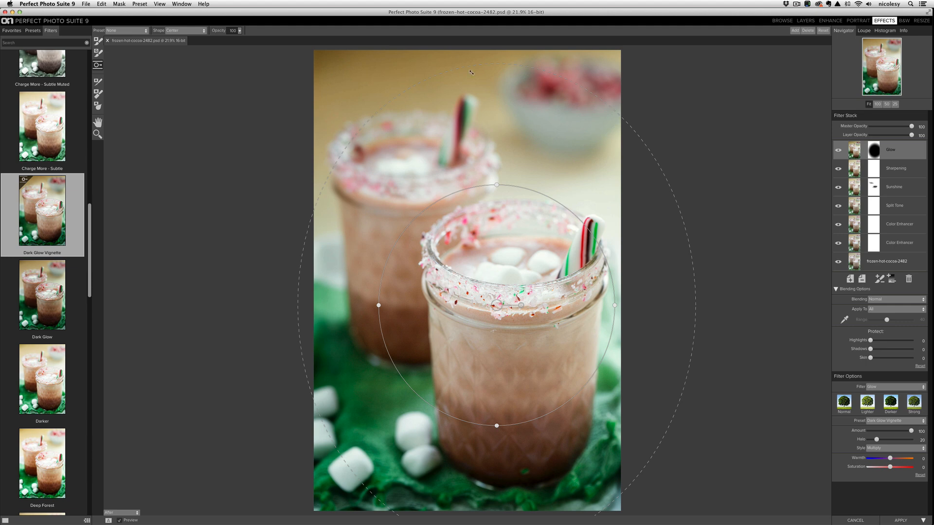
pyautogui.click(839, 152)
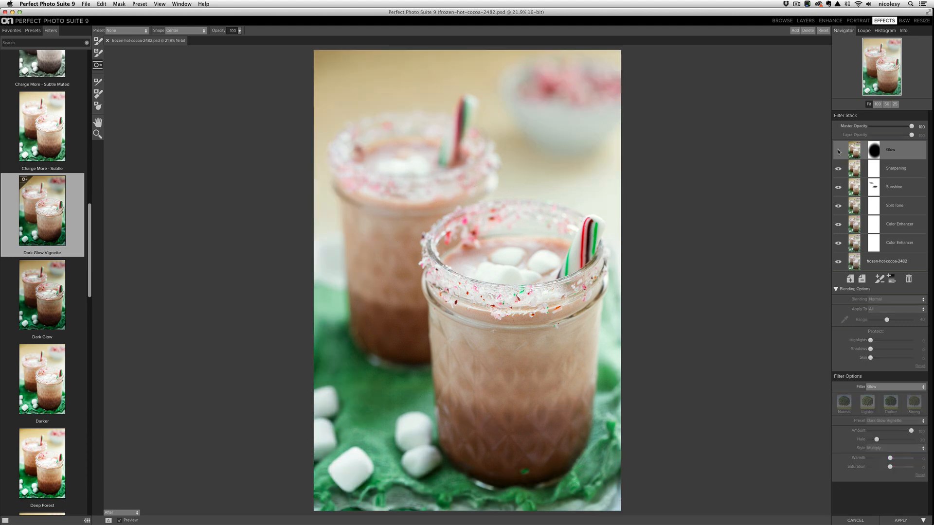
pyautogui.click(839, 151)
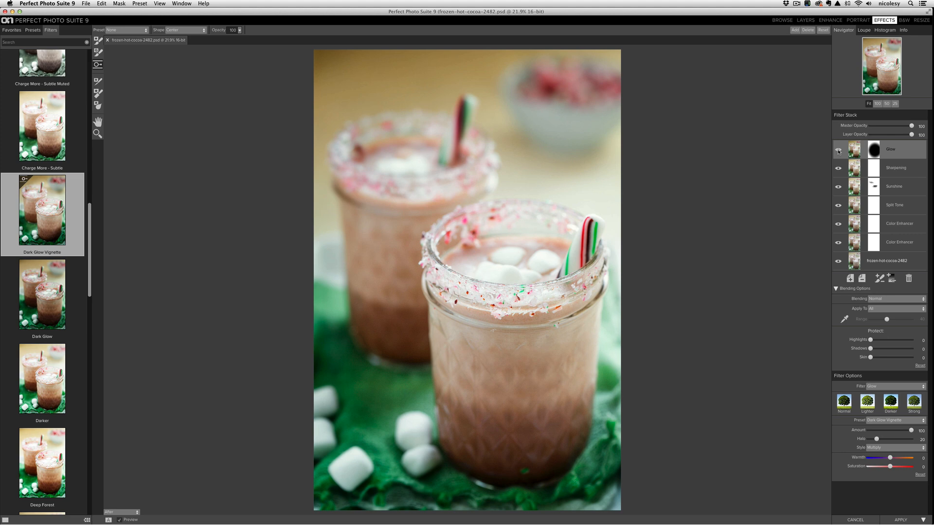
# - Start a new preset named Hot Cocoa from the filter stack and assign it to a new category named Food
pyautogui.click(141, 4)
pyautogui.click(144, 12)
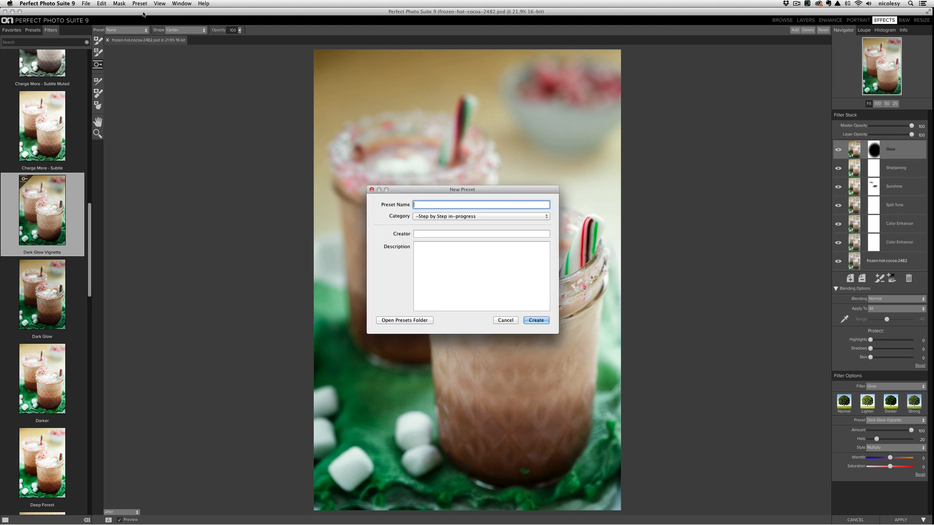
pyautogui.write('Hot Cocoa')
pyautogui.click(444, 218)
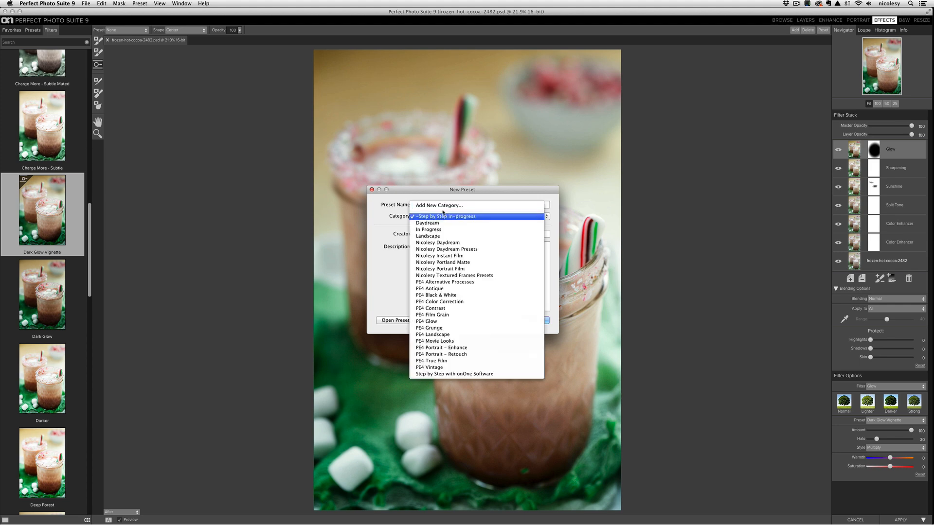
pyautogui.click(441, 206)
pyautogui.write('Food')
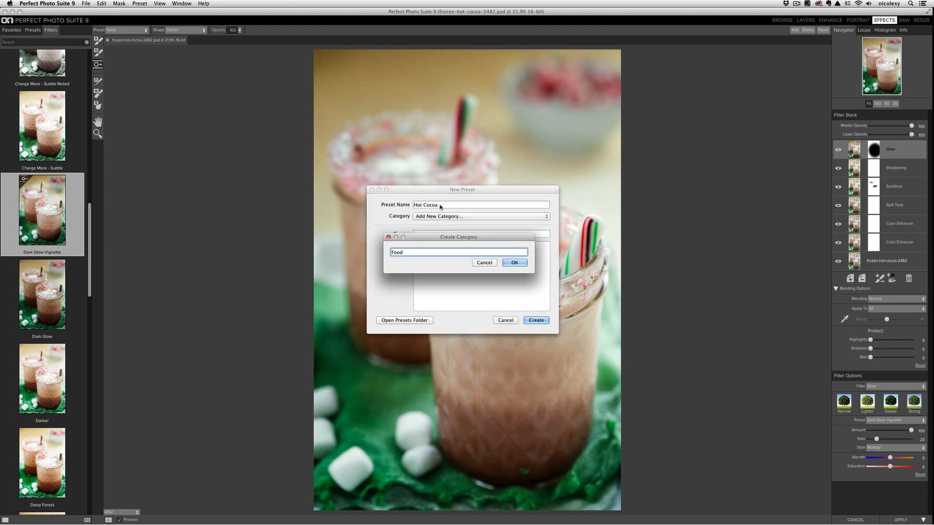
pyautogui.click(506, 262)
# - Enter the creator's full name and the description "A nice warm preset with a strong vignette.", and create the preset
pyautogui.click(470, 235)
pyautogui.write('Nicole S. Young')
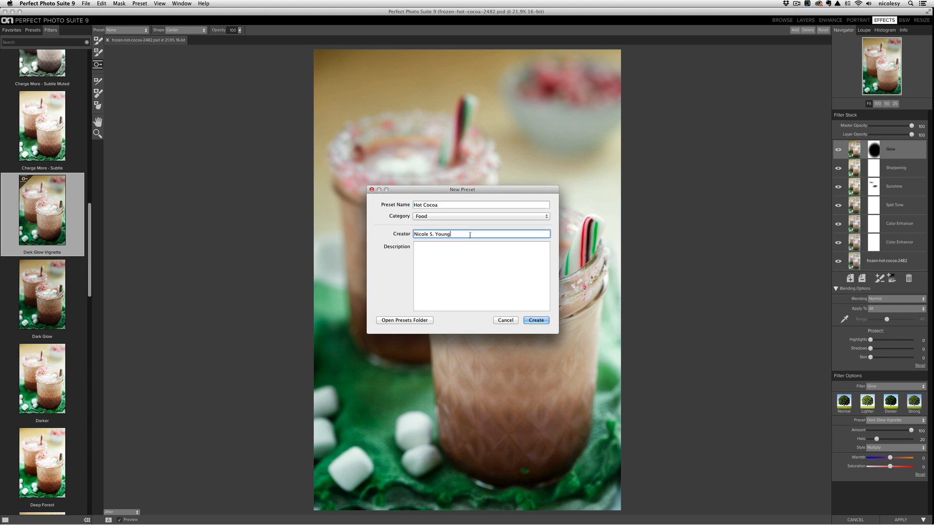
pyautogui.press('Tab')
pyautogui.write('A nice warm ')
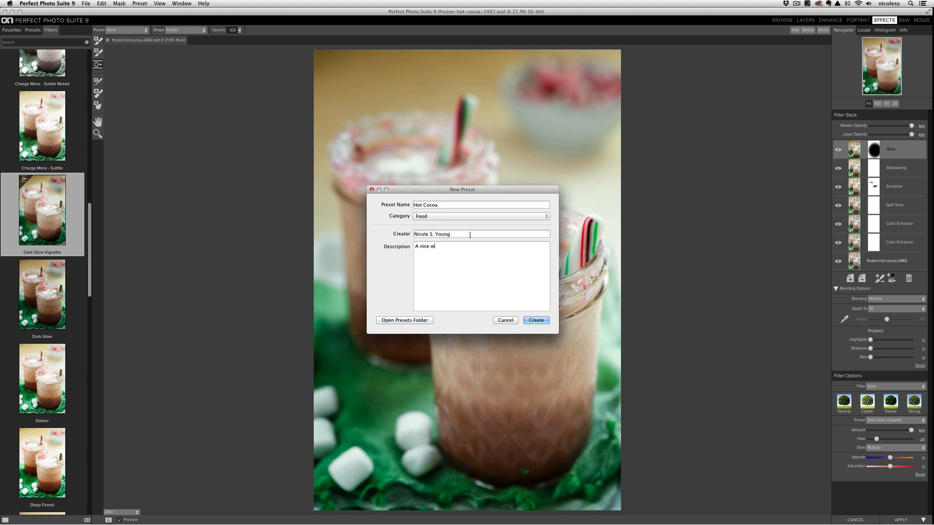
pyautogui.write('preset with a strong vignette.')
pyautogui.click(536, 321)
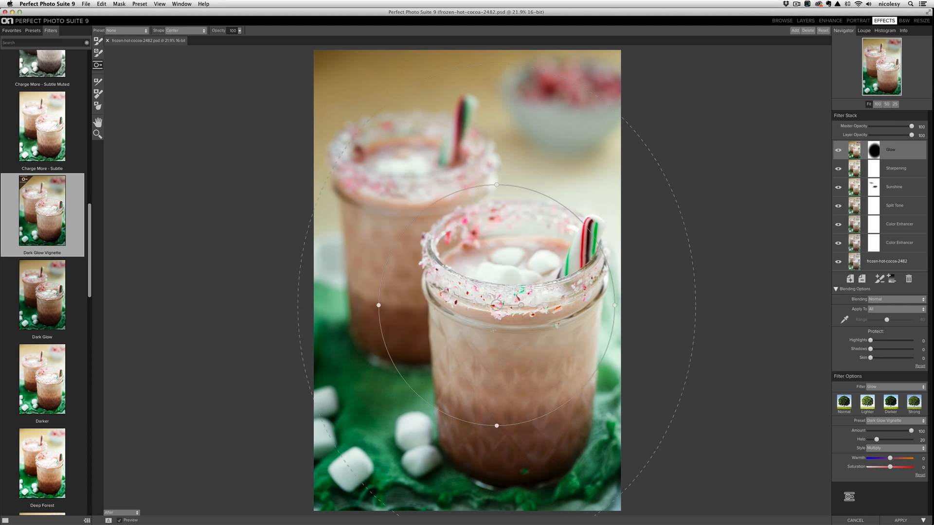
# - Apply the filter stack, and in Lightroom compare the original frozen-hot-cocoa-2482.dng with the edited PSD in Survey mode
pyautogui.click(901, 521)
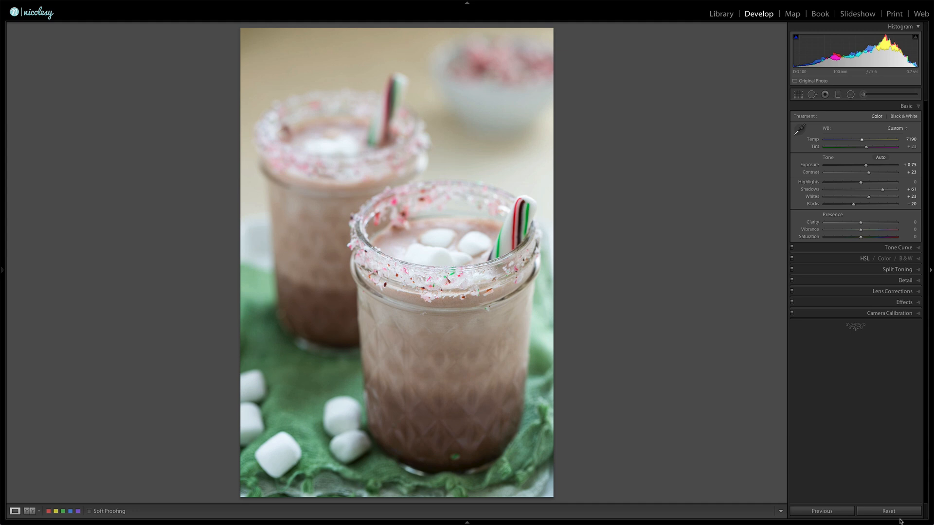
pyautogui.click(467, 522)
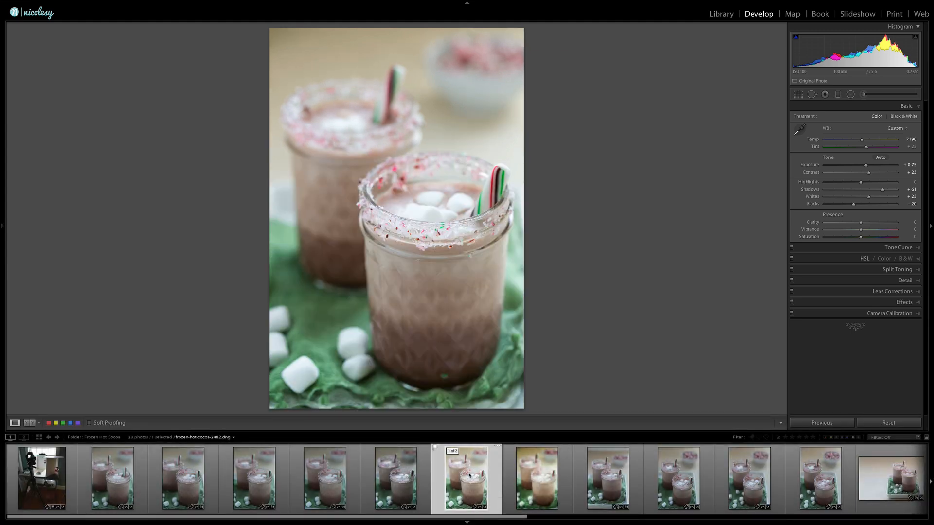
pyautogui.press('Right')
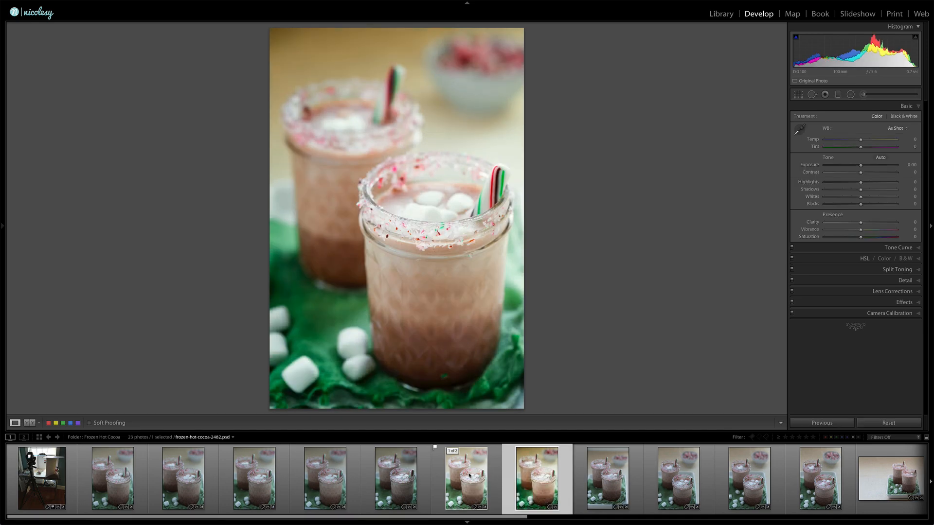
pyautogui.keyDown('ctrl'); pyautogui.click(469, 476); pyautogui.keyUp('ctrl')
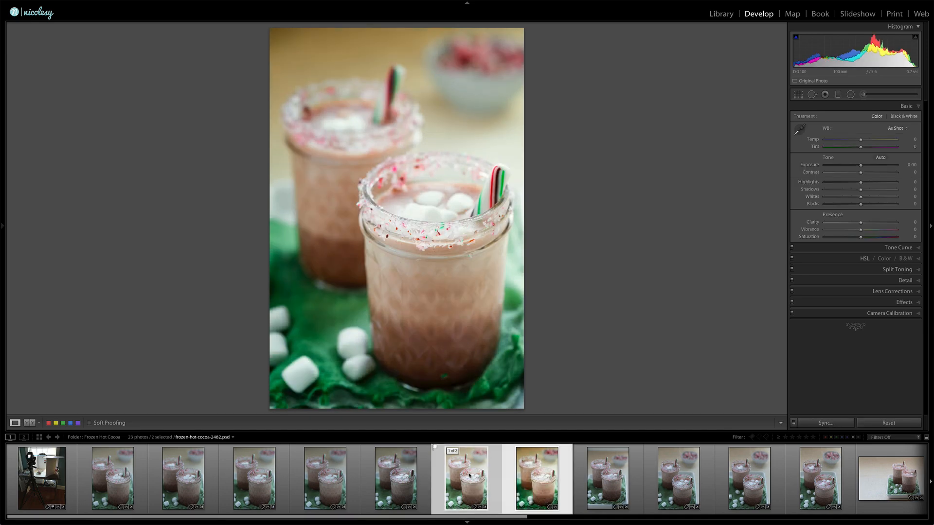
pyautogui.press('n')
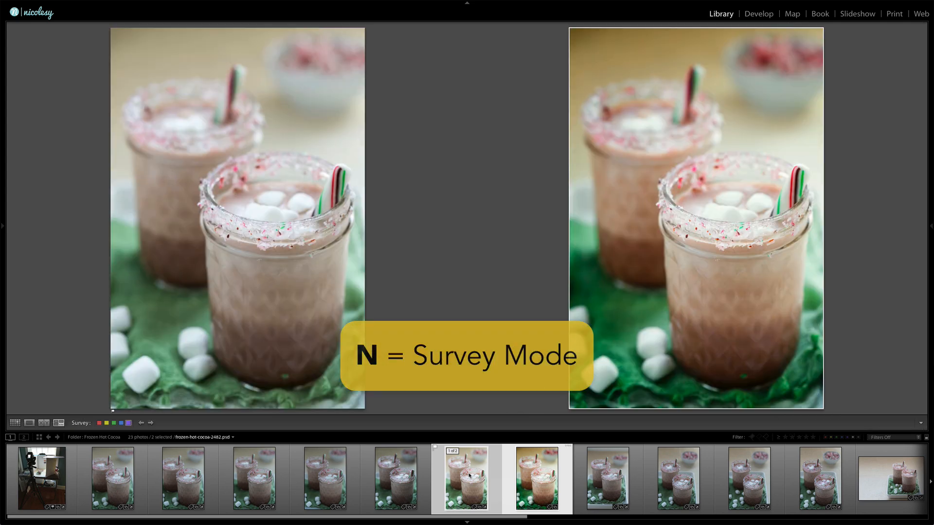